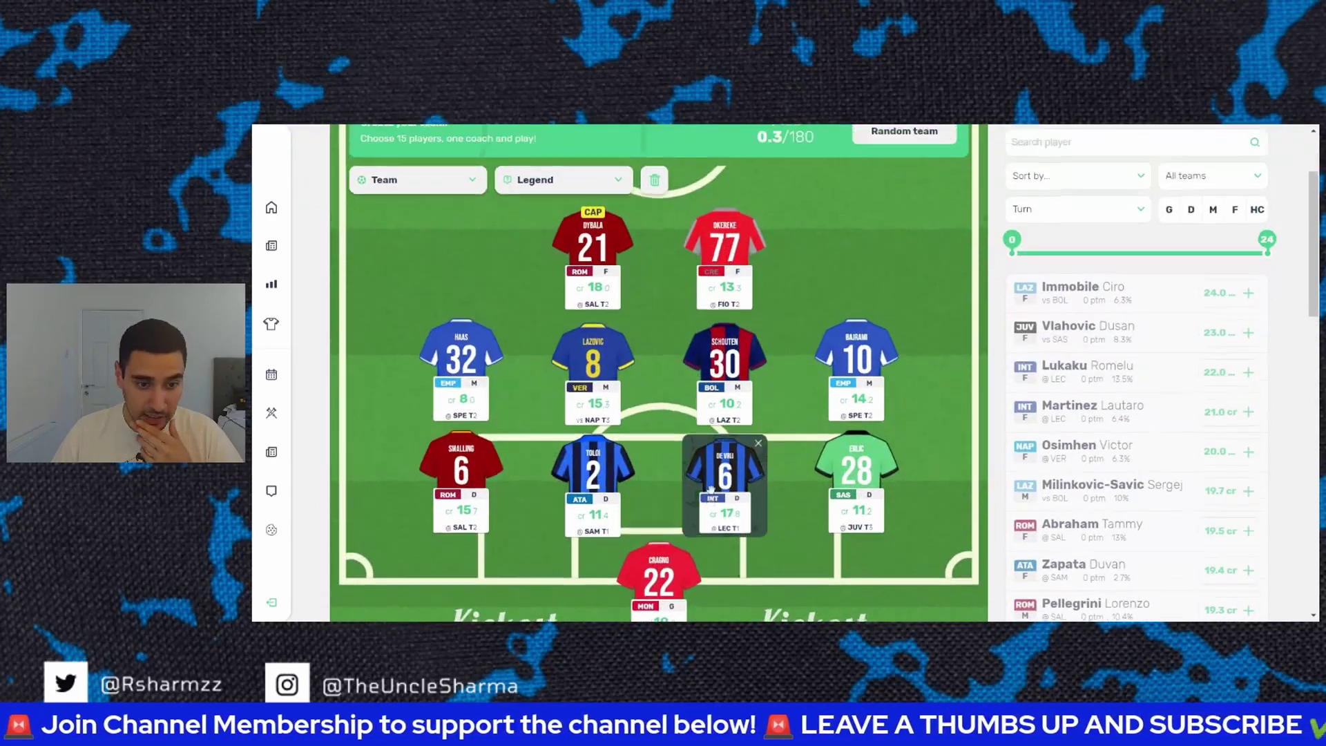
# Step: Check the card of head coach Alvini on the bench for his credits, popularity and Matchday 1 fixture, then close it
pyautogui.scroll(2, 722, 452)
pyautogui.scroll(-2, 806, 401)
pyautogui.scroll(-4, 807, 401)
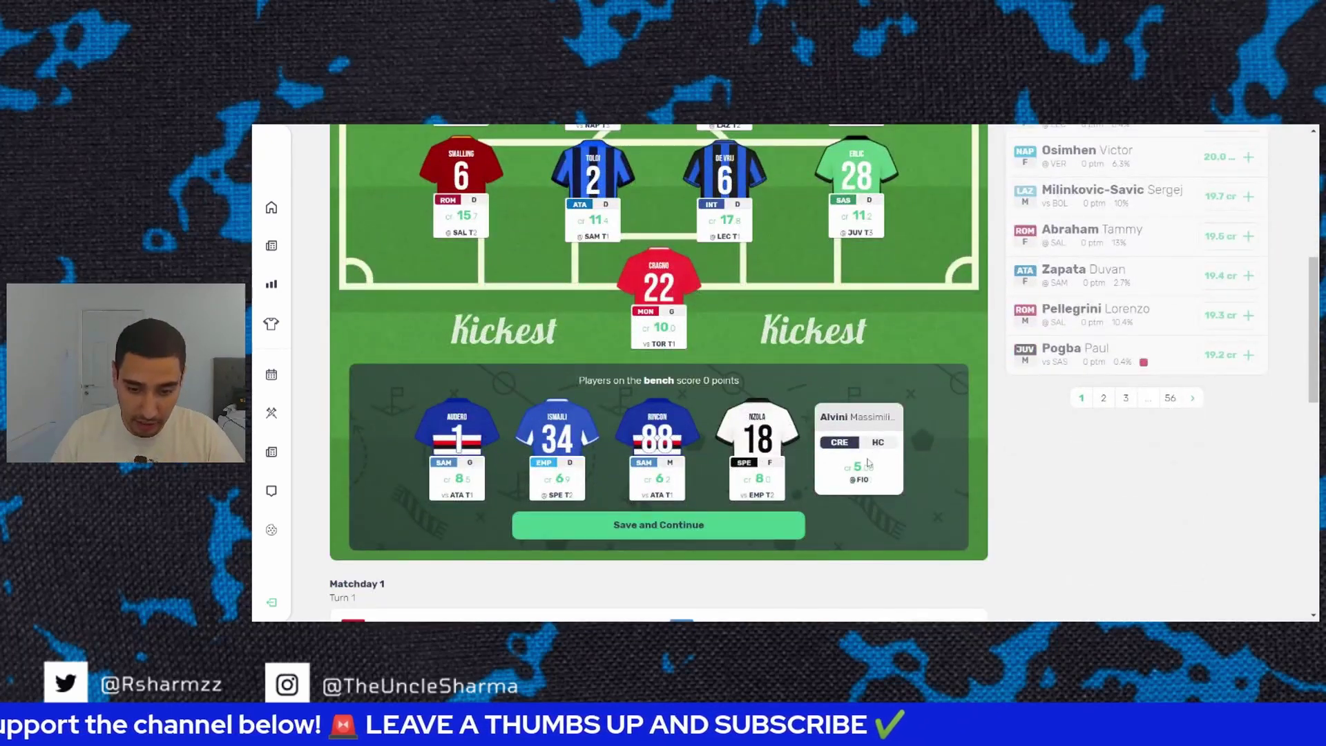
pyautogui.click(867, 466)
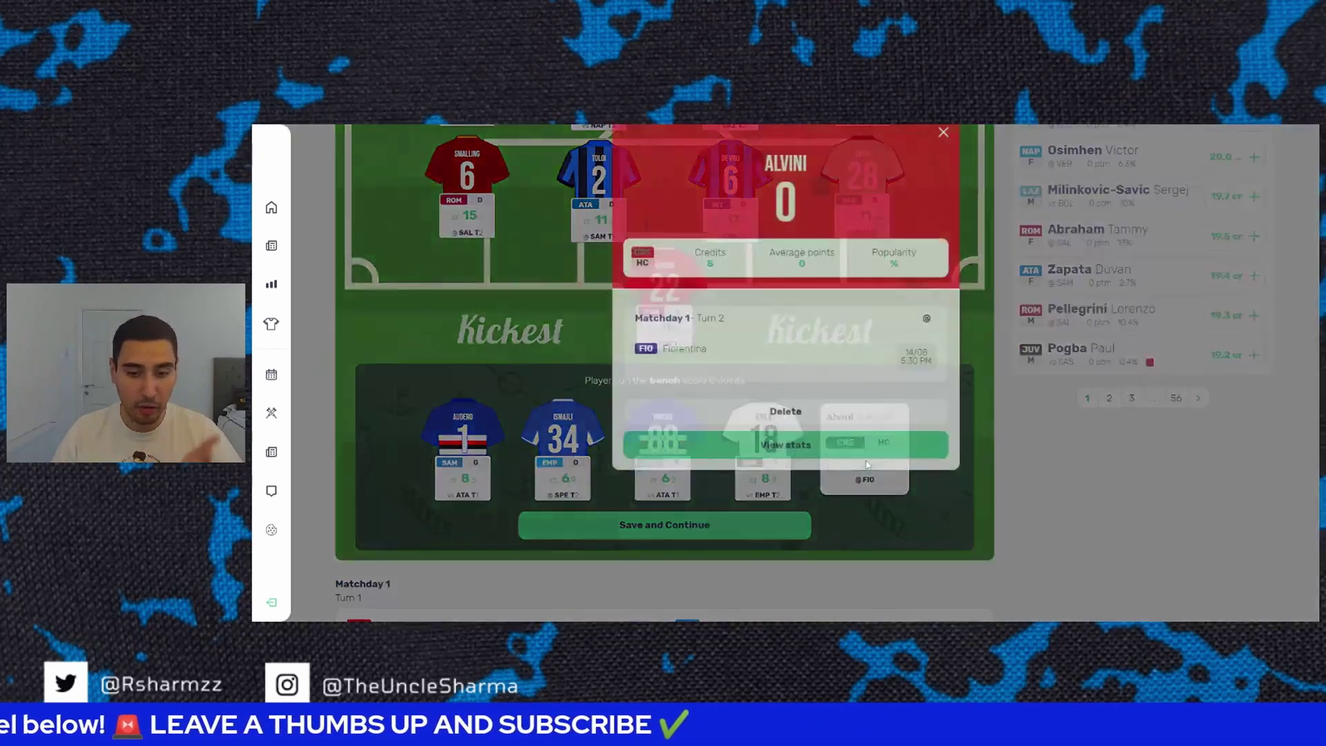
pyautogui.click(978, 462)
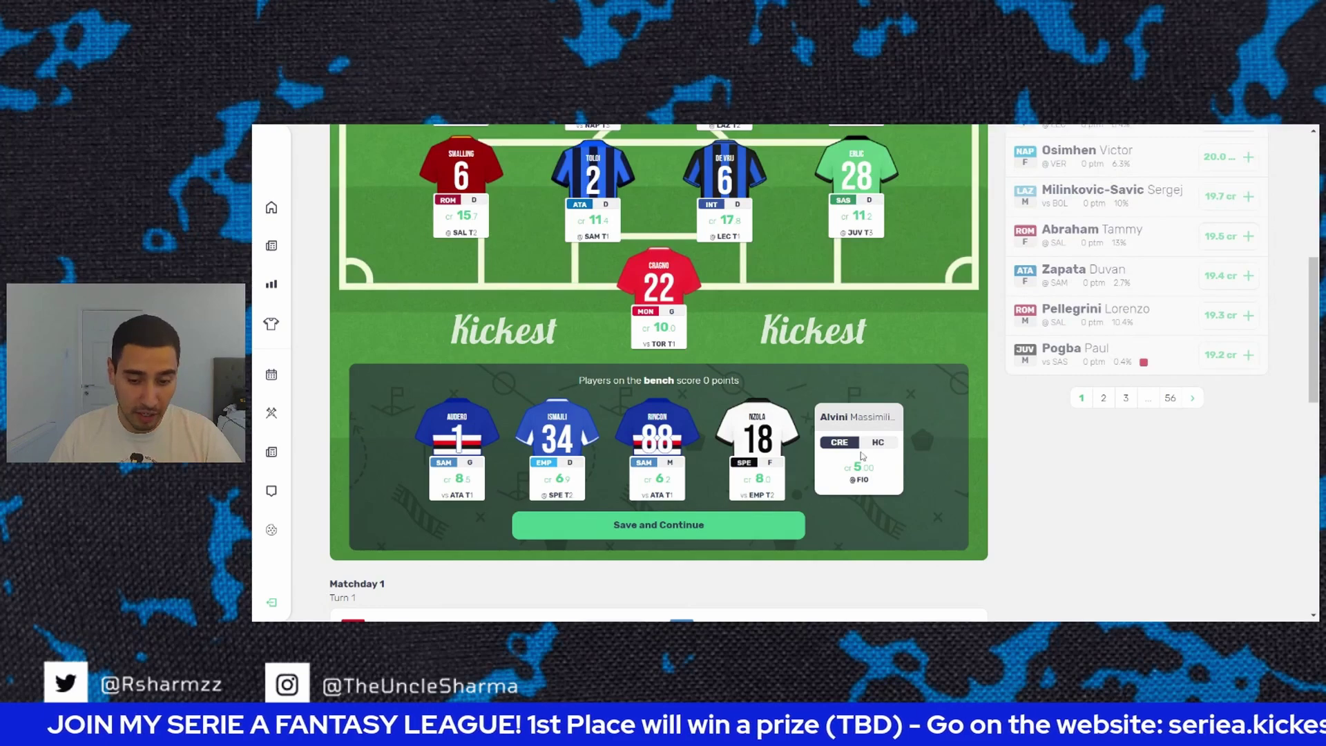
pyautogui.click(854, 485)
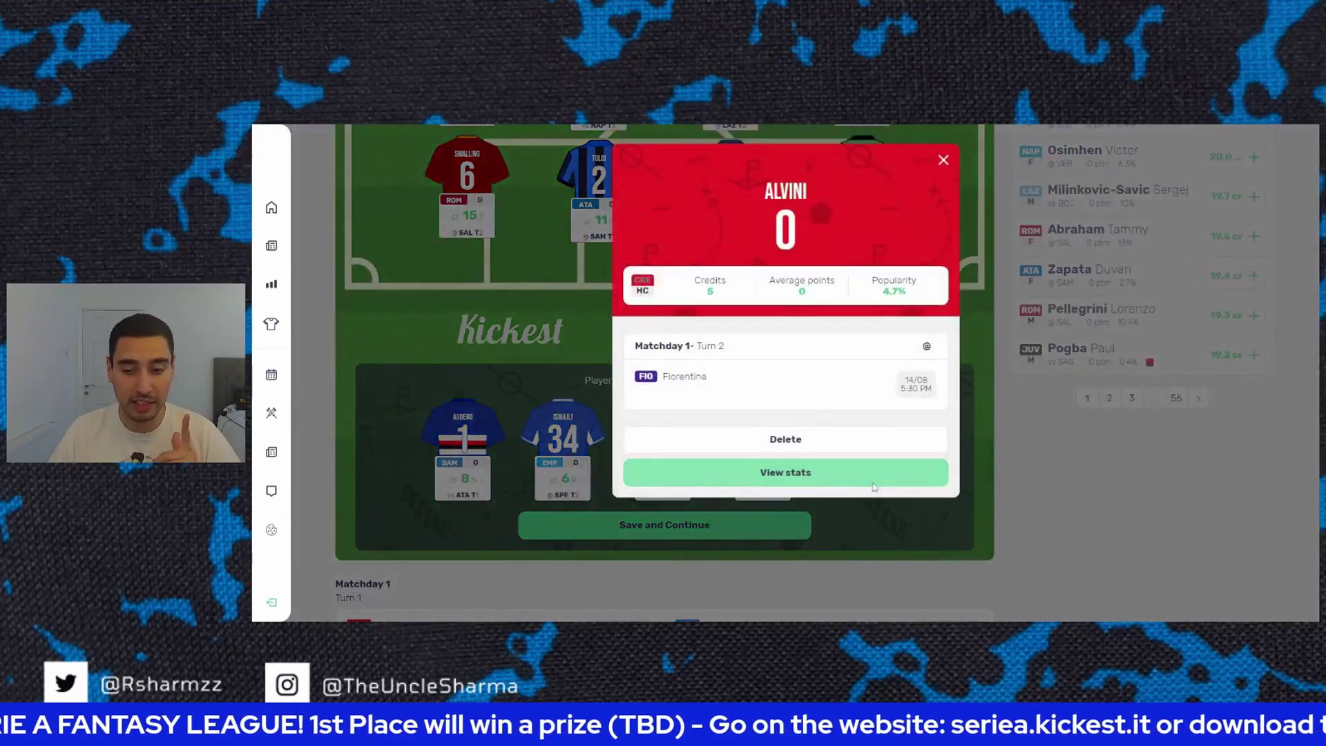
pyautogui.click(880, 530)
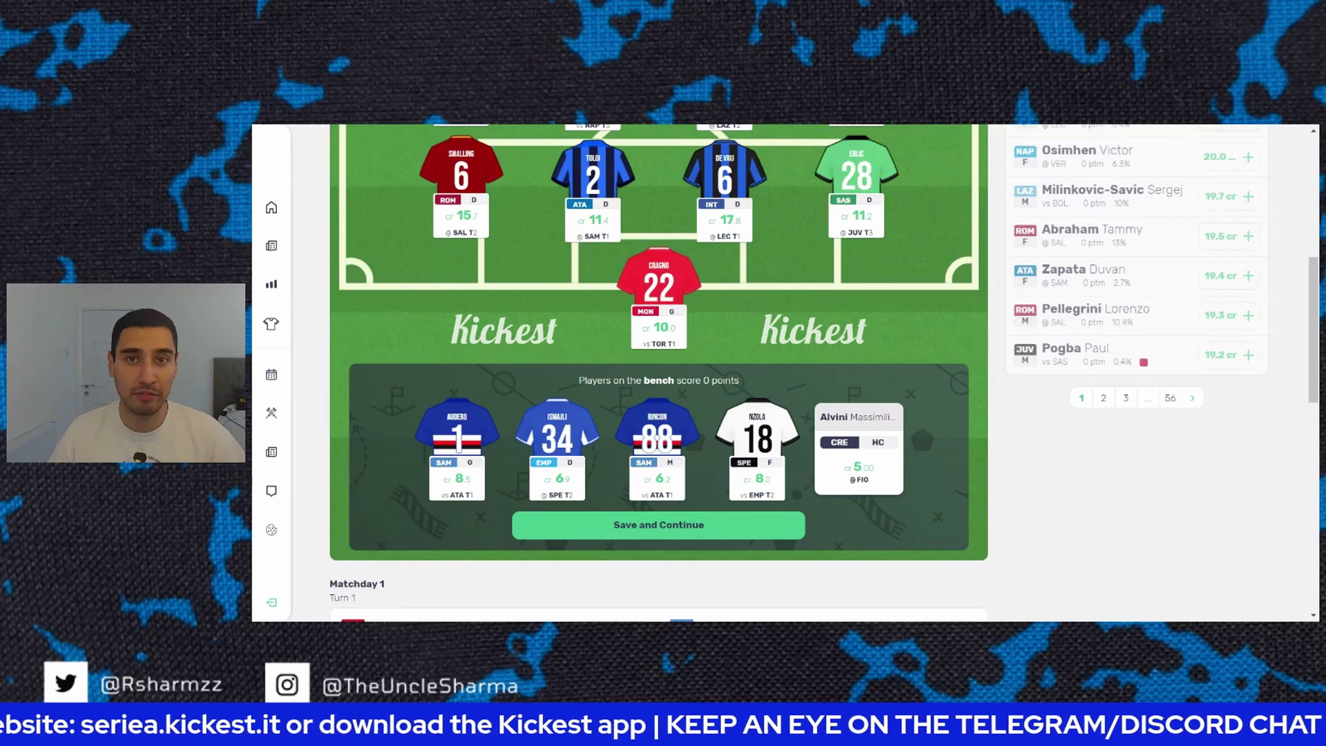
# Step: Open the match statistics of Bologna midfielder Schouten from the lineup
pyautogui.scroll(2, 868, 508)
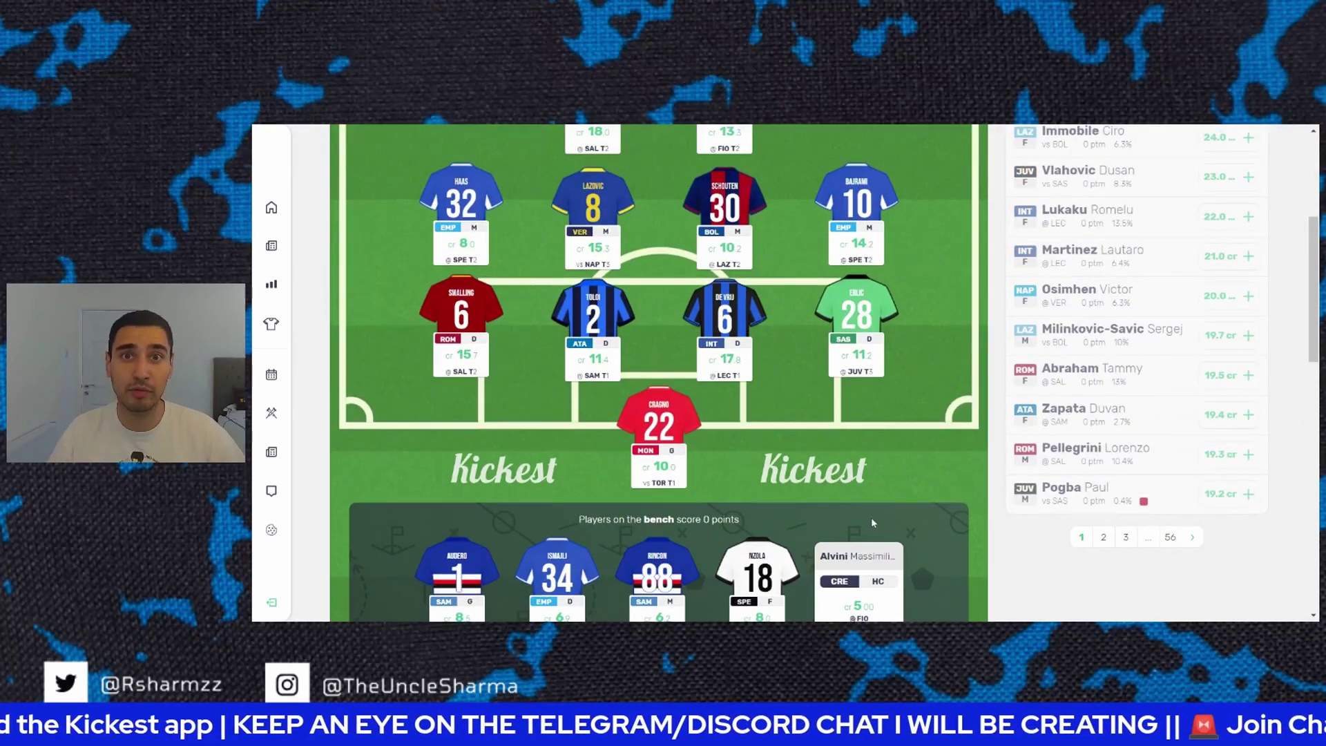
pyautogui.scroll(1, 847, 511)
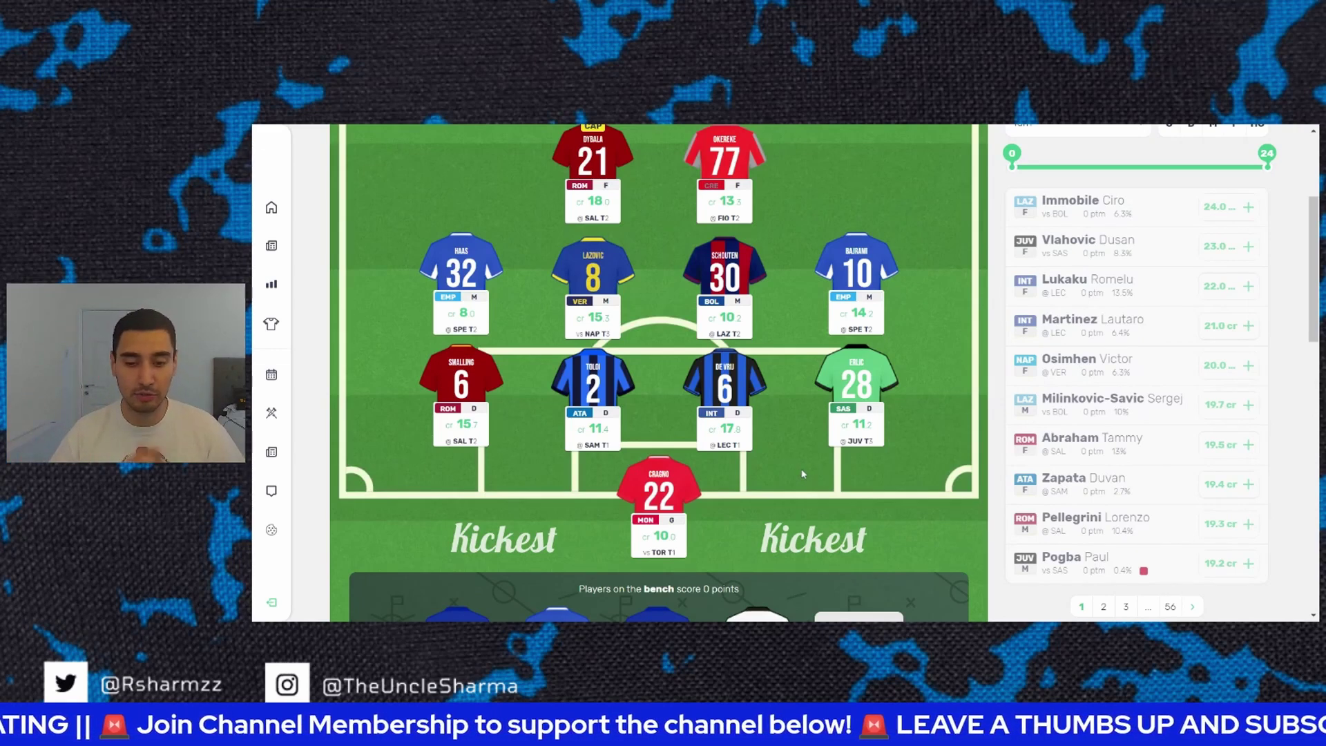
pyautogui.scroll(1, 855, 474)
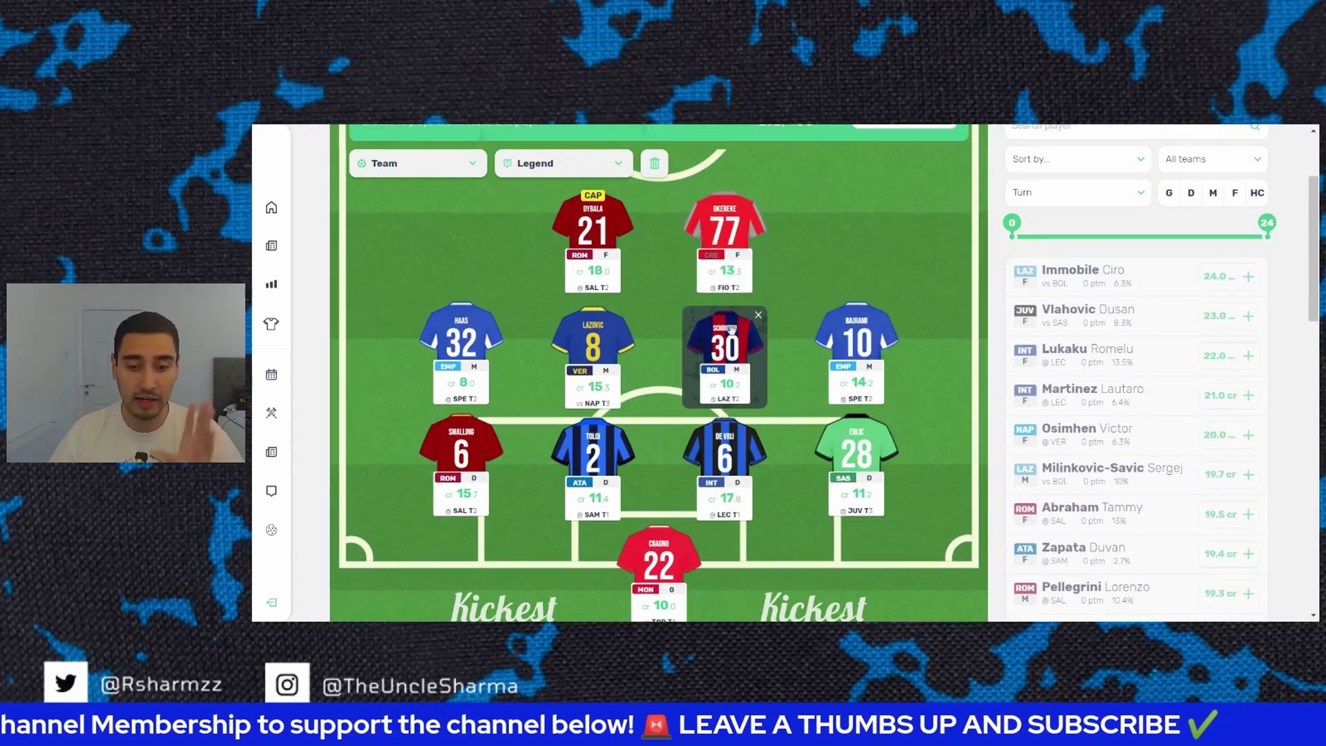
pyautogui.click(731, 338)
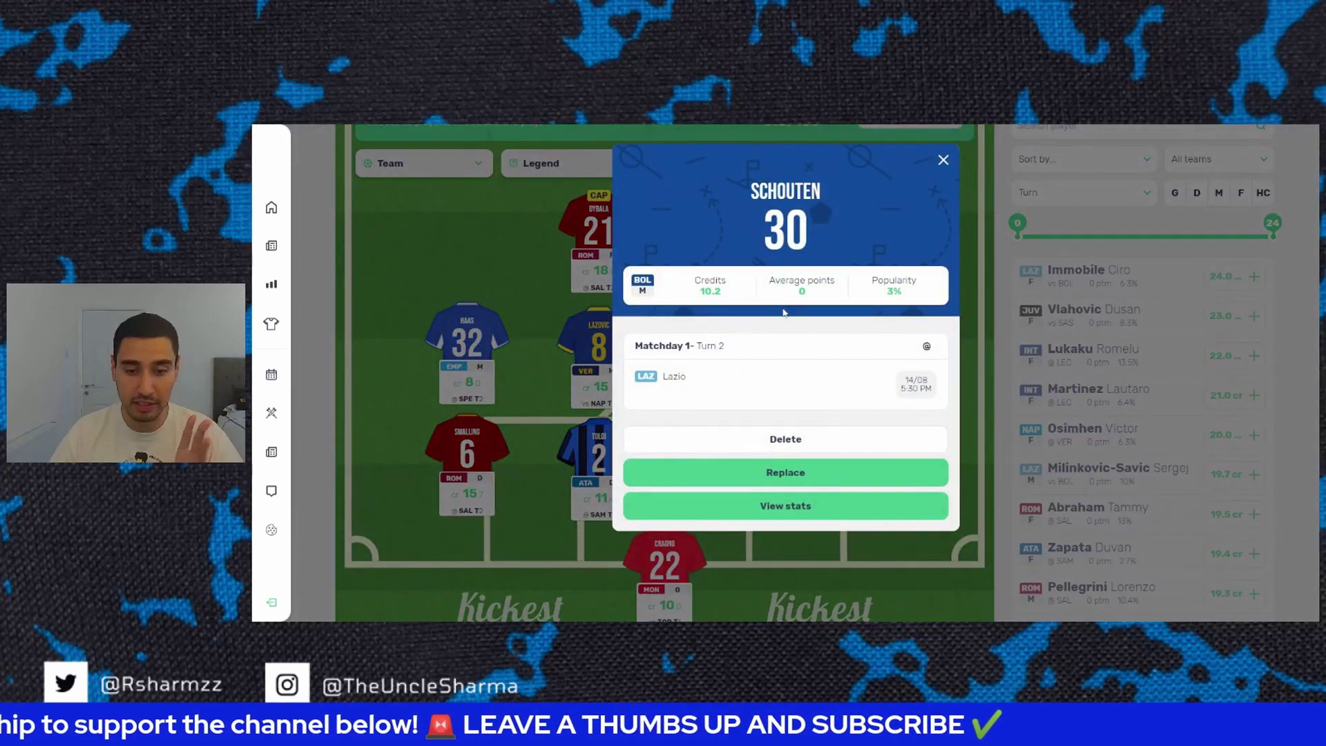
pyautogui.click(790, 506)
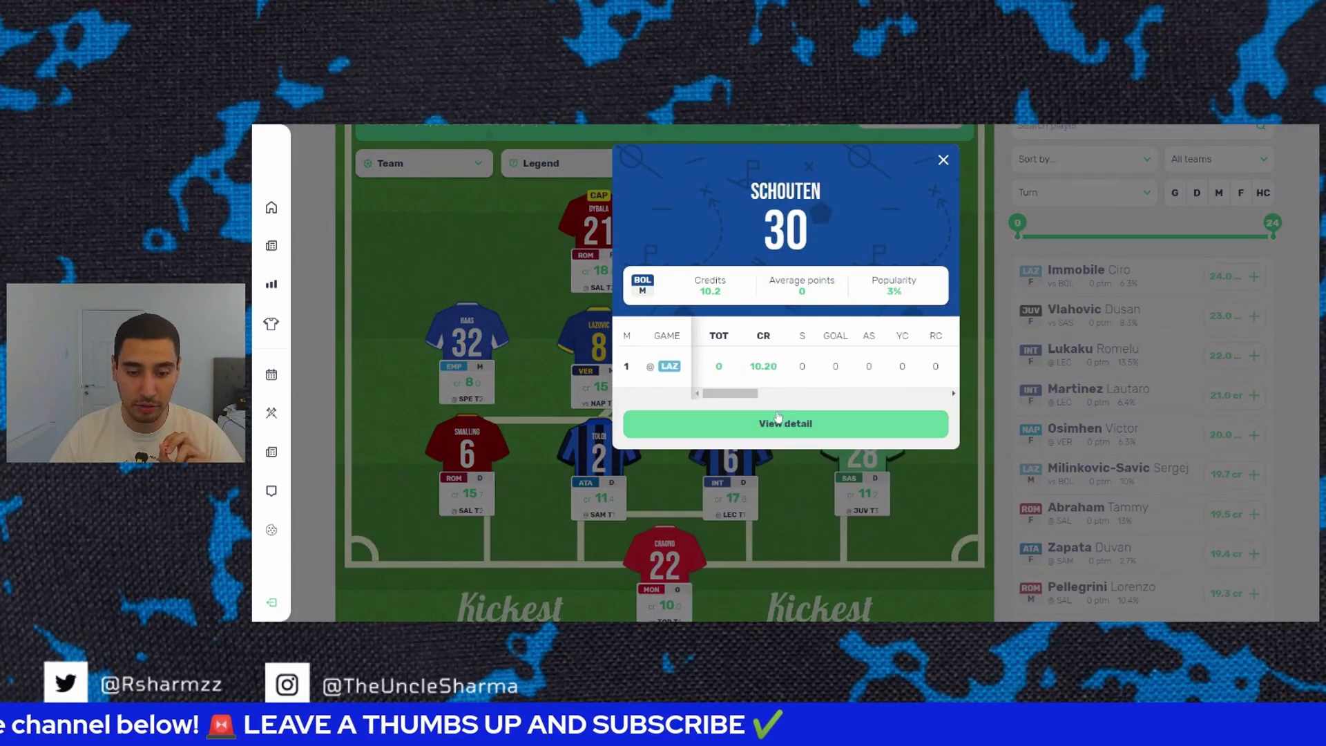
# Step: Examine Schouten's scoring columns from goals and cards through to passes, tackles and the remaining categories, and close his card
pyautogui.hscroll(1, 755, 398)
pyautogui.moveTo(754, 397); pyautogui.dragTo(775, 399)
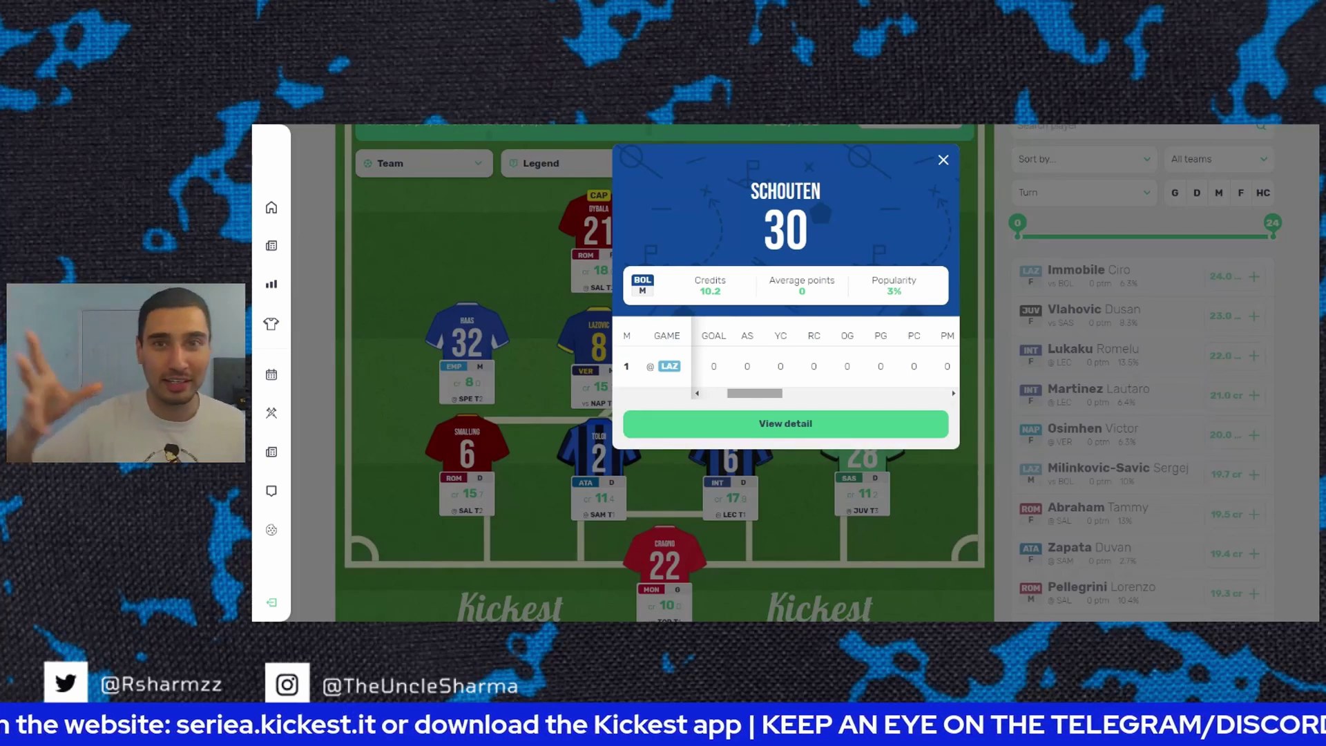
pyautogui.moveTo(775, 394)
pyautogui.mouseDown()
pyautogui.moveTo(756, 395)
pyautogui.moveTo(787, 398)
pyautogui.mouseUp()
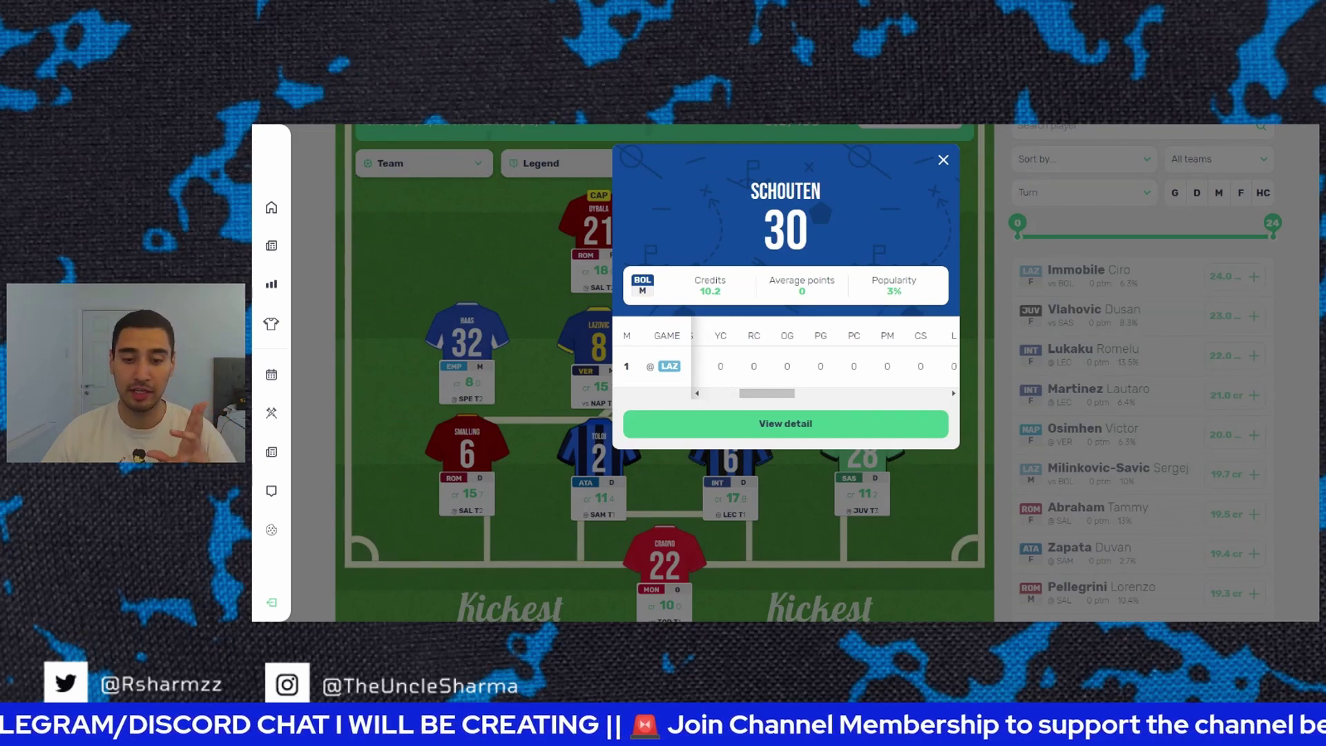
pyautogui.moveTo(772, 398); pyautogui.dragTo(787, 398)
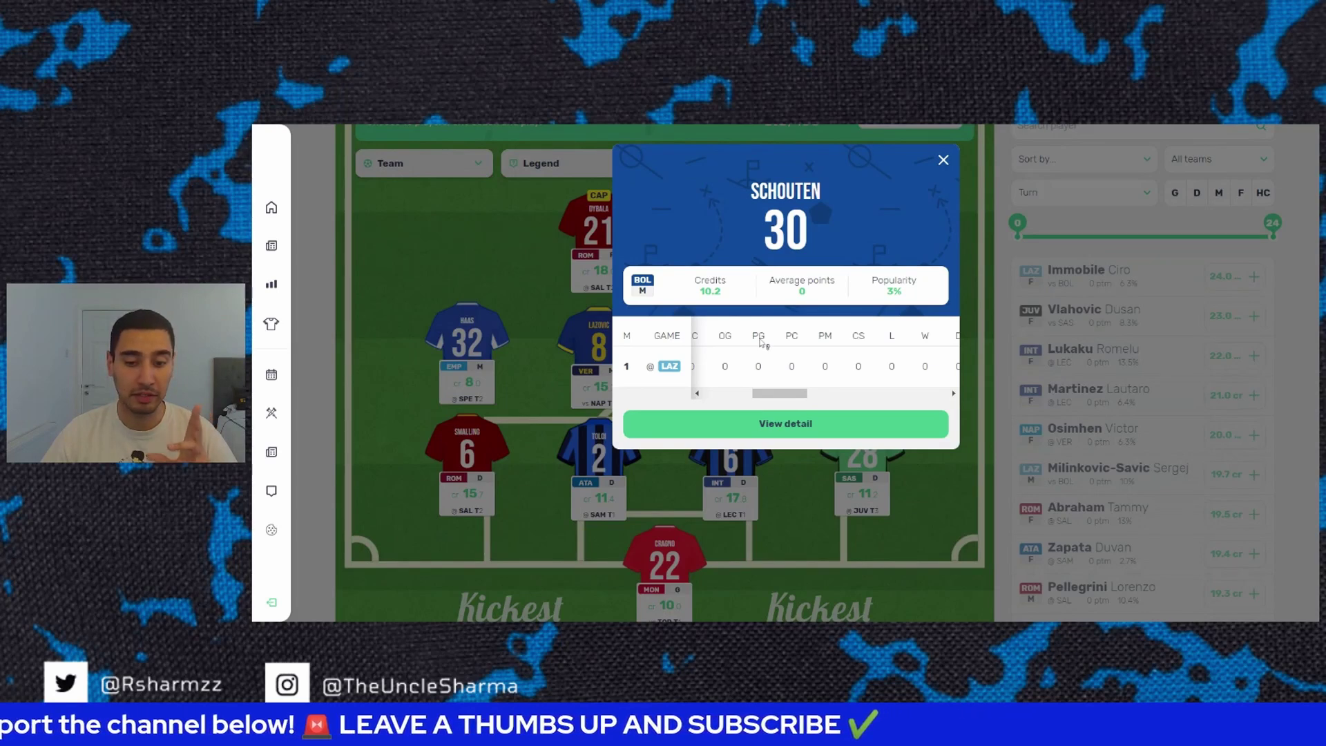
pyautogui.moveTo(799, 393); pyautogui.dragTo(854, 394)
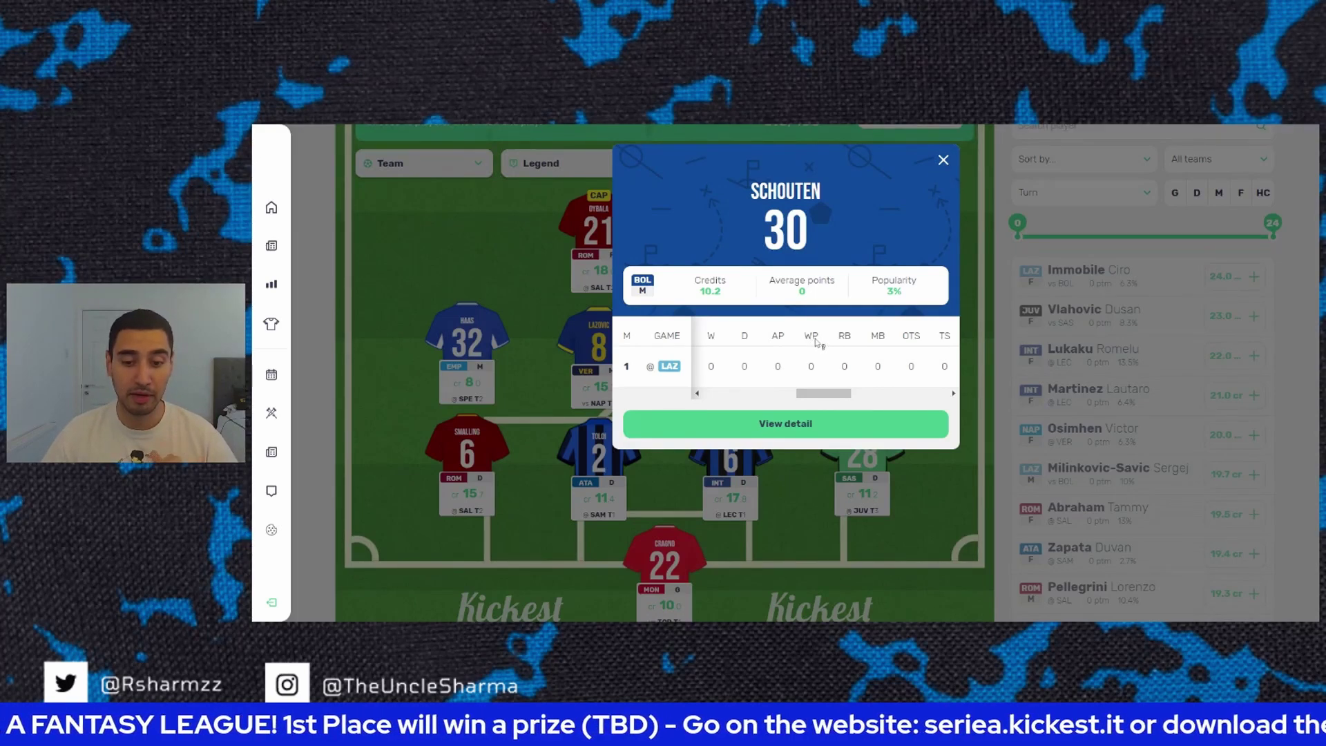
pyautogui.moveTo(836, 393); pyautogui.dragTo(853, 397)
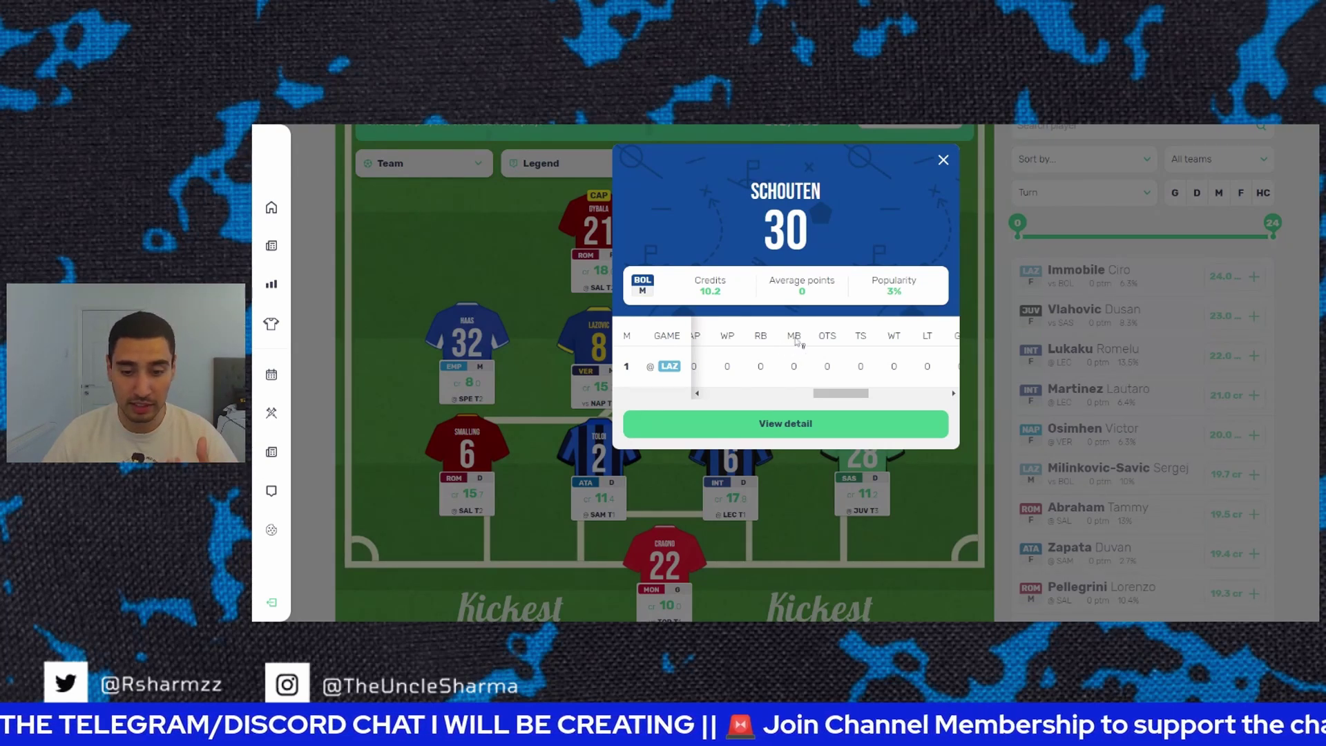
pyautogui.moveTo(841, 394); pyautogui.dragTo(858, 394)
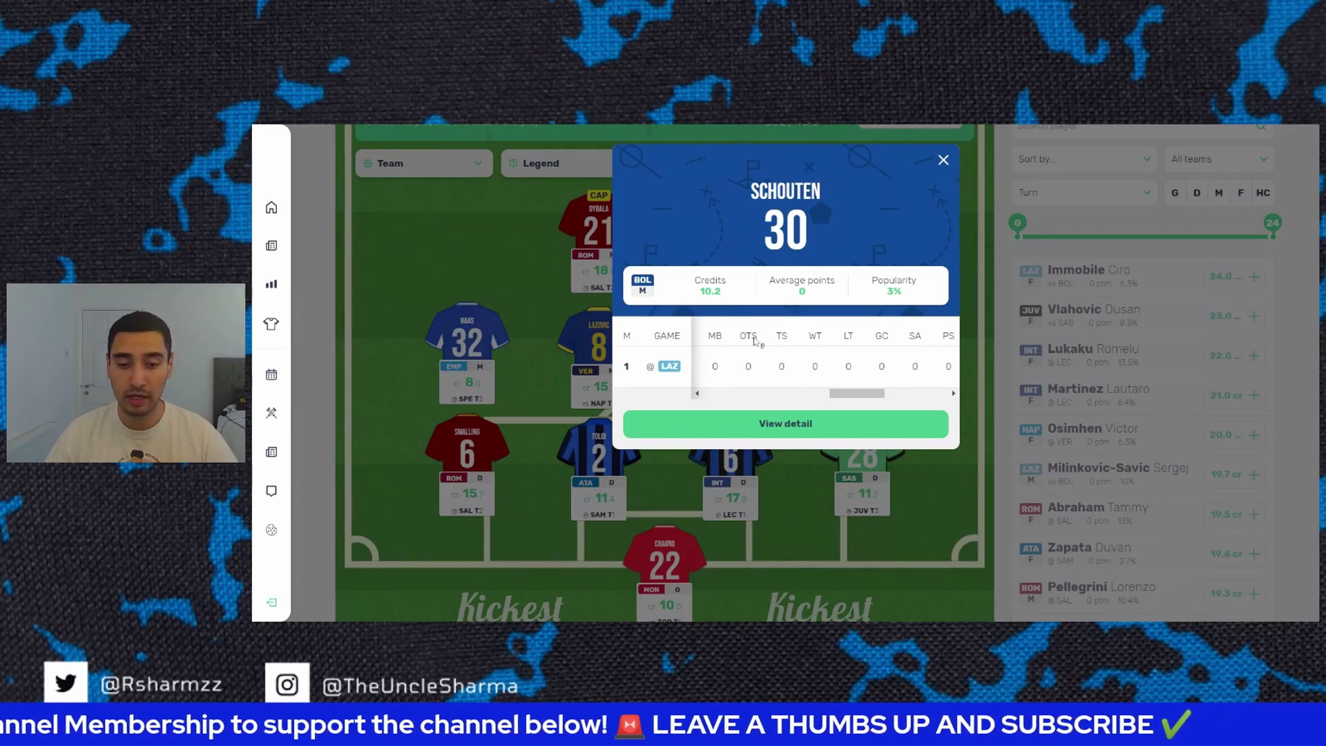
pyautogui.moveTo(850, 392); pyautogui.dragTo(924, 405)
pyautogui.click(943, 160)
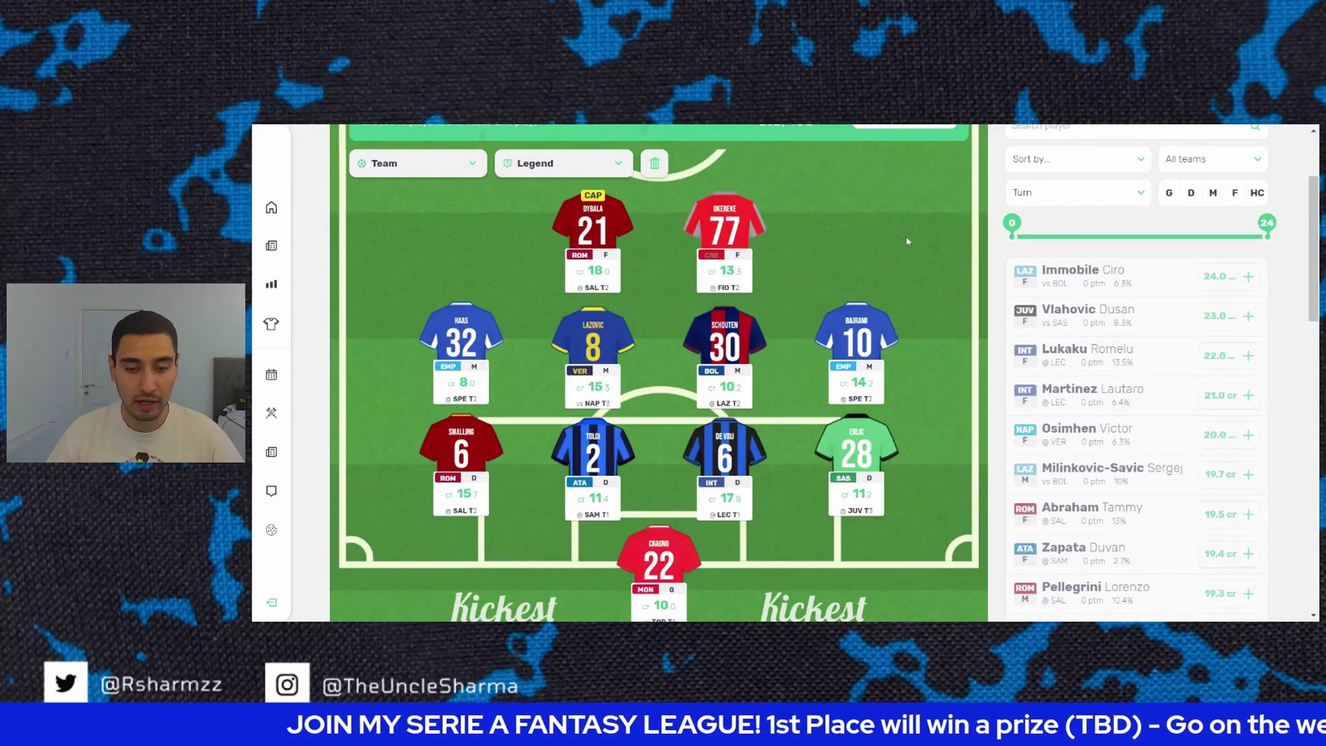
# Step: Change the team formation to 3-5-2
pyautogui.scroll(-1, 908, 241)
pyautogui.scroll(1, 939, 240)
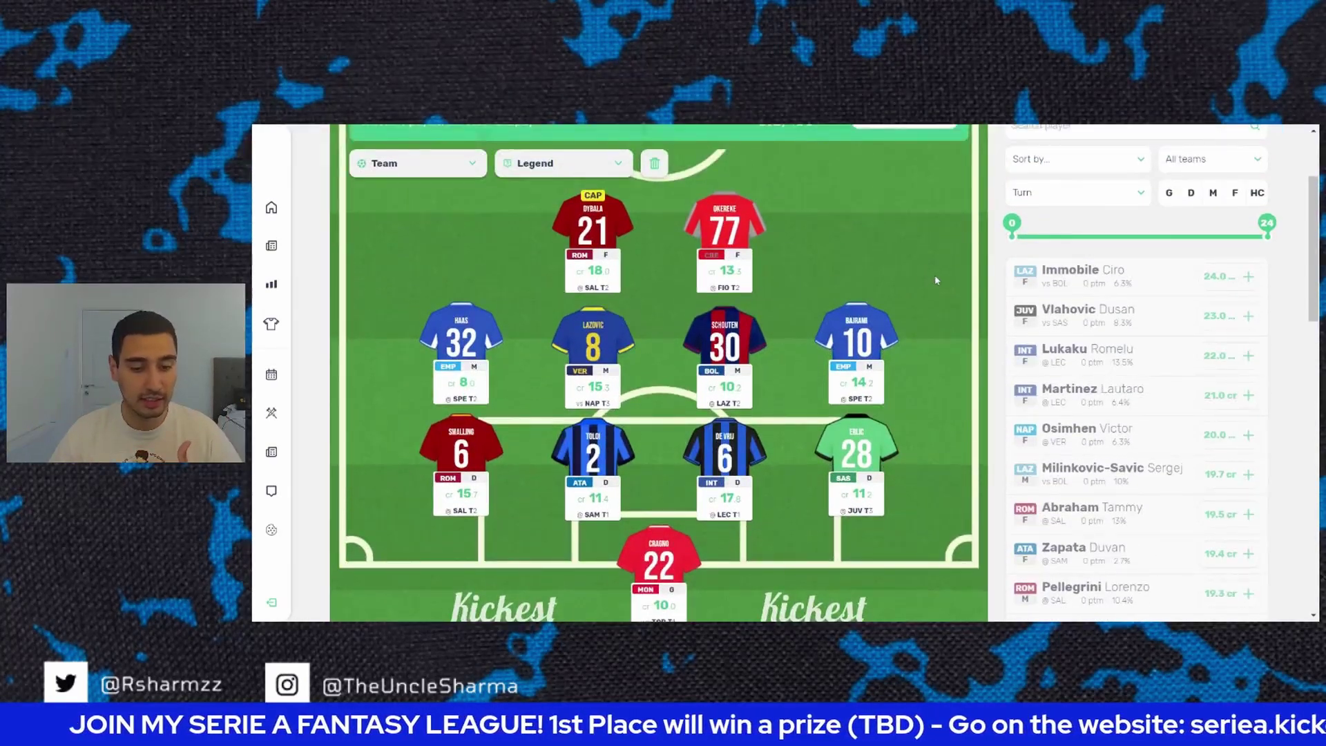
pyautogui.scroll(-1, 898, 276)
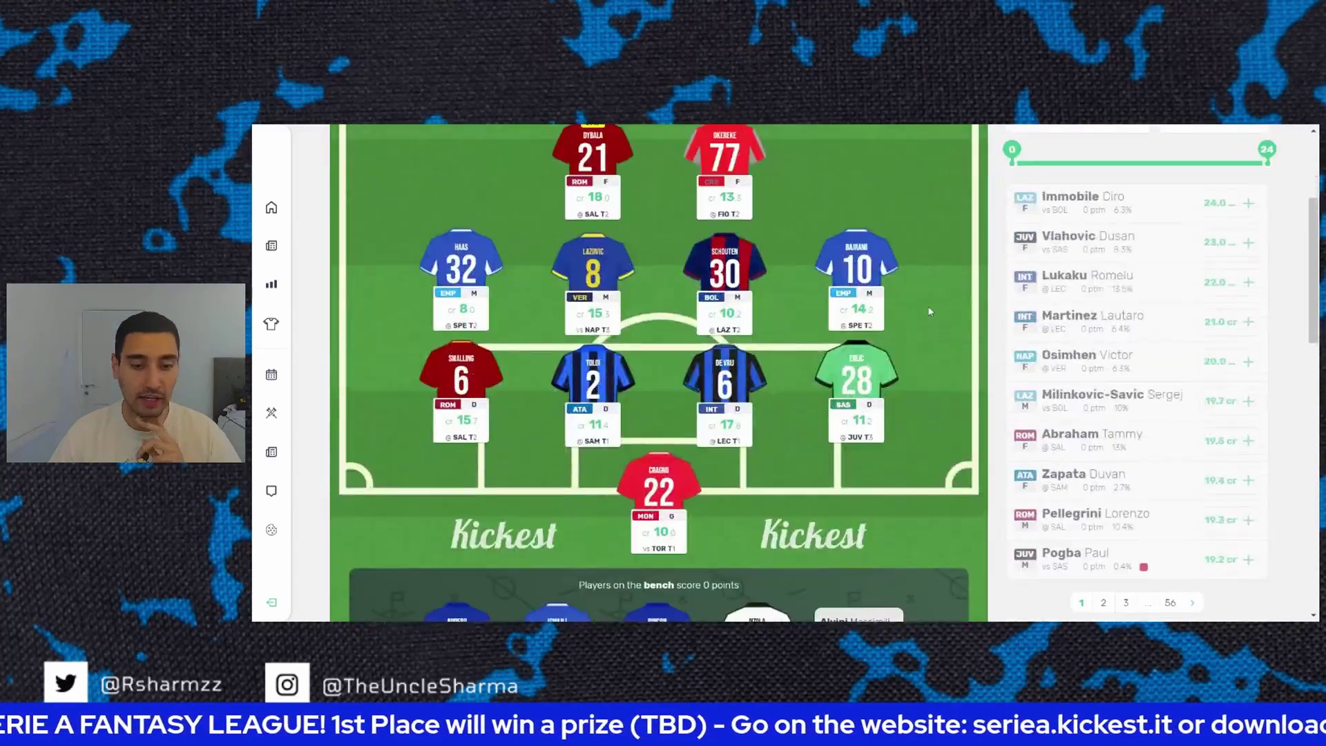
pyautogui.scroll(2, 691, 276)
pyautogui.click(414, 233)
pyautogui.click(441, 276)
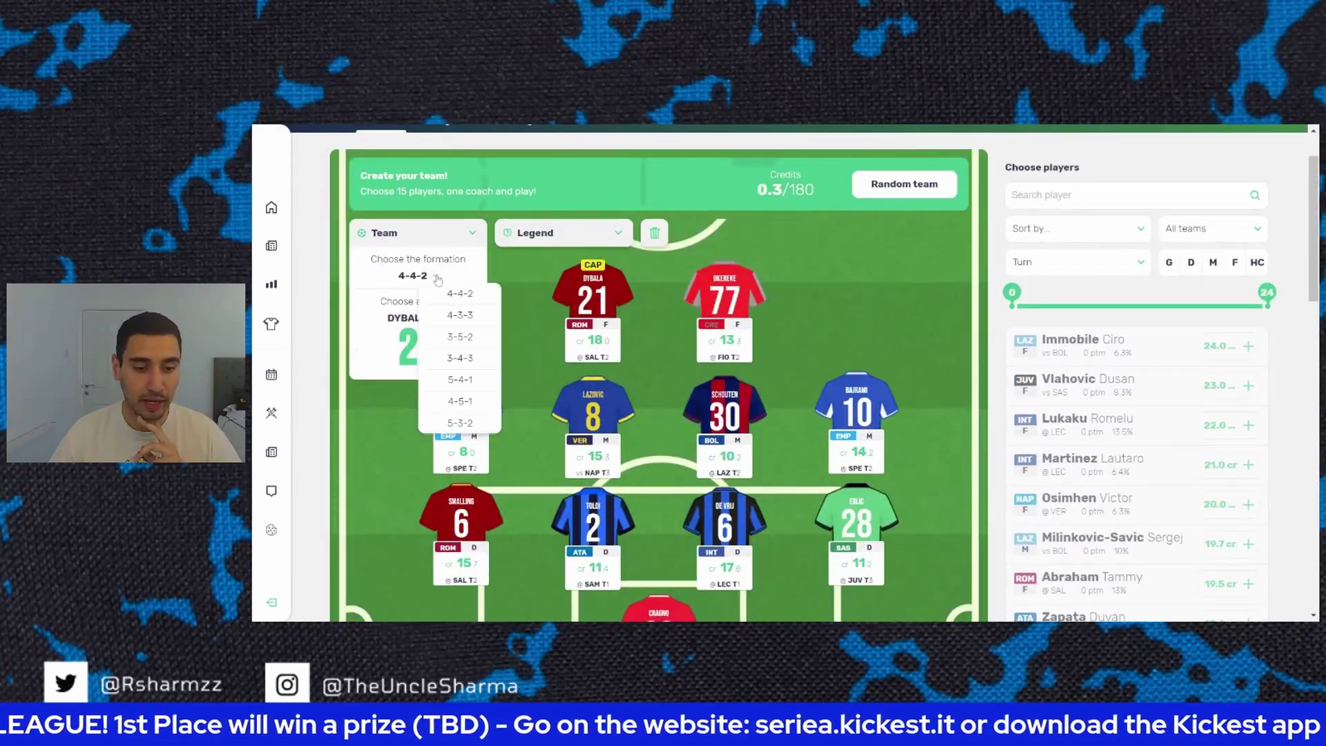
pyautogui.click(442, 337)
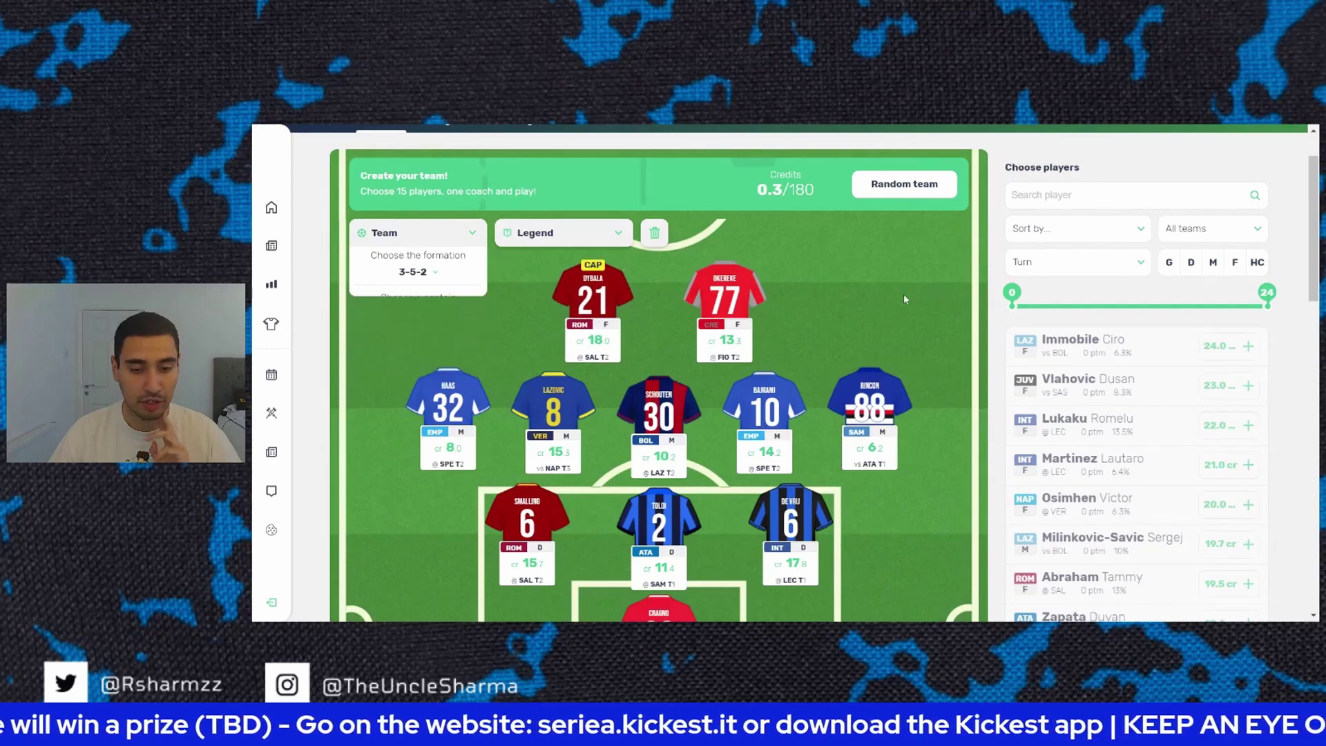
# Step: Review the rearranged lineup and remove the Cremonese forward Okereke from the team
pyautogui.scroll(1, 903, 293)
pyautogui.scroll(-3, 884, 387)
pyautogui.scroll(1, 882, 399)
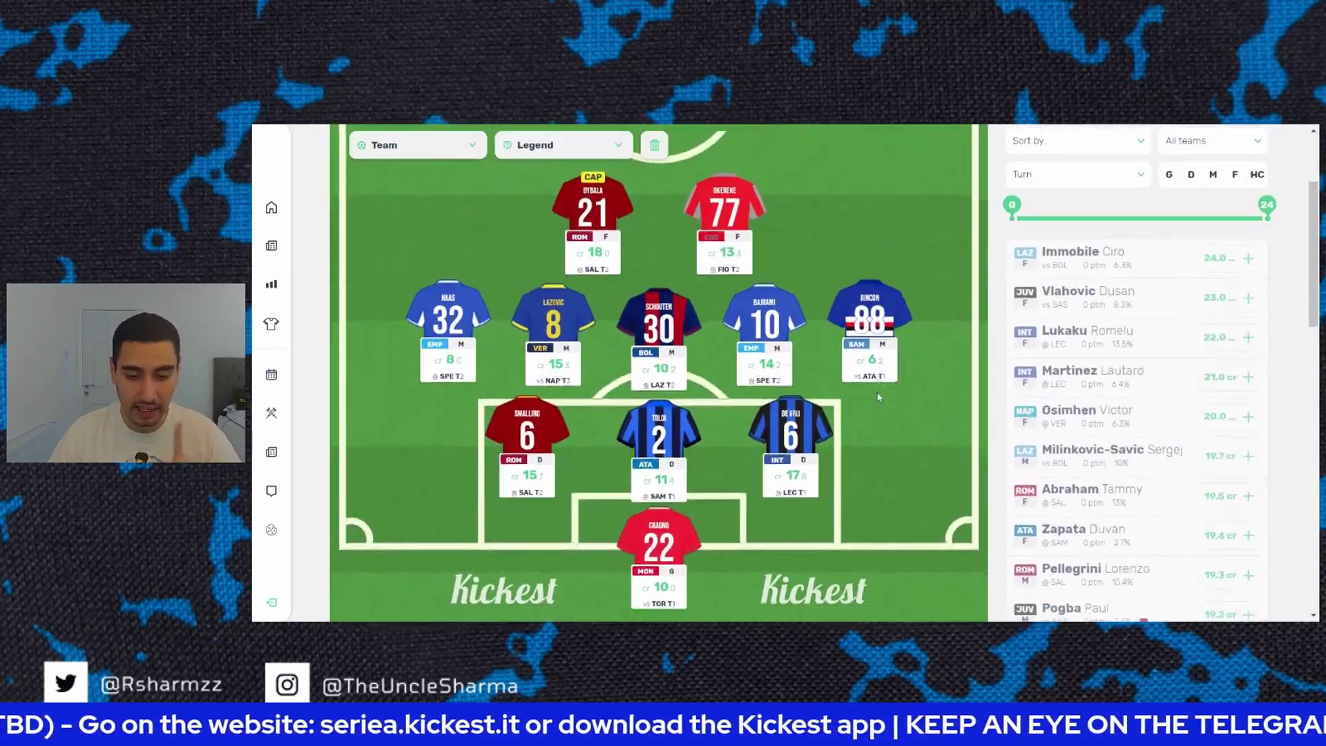
pyautogui.scroll(-3, 875, 395)
pyautogui.scroll(4, 871, 408)
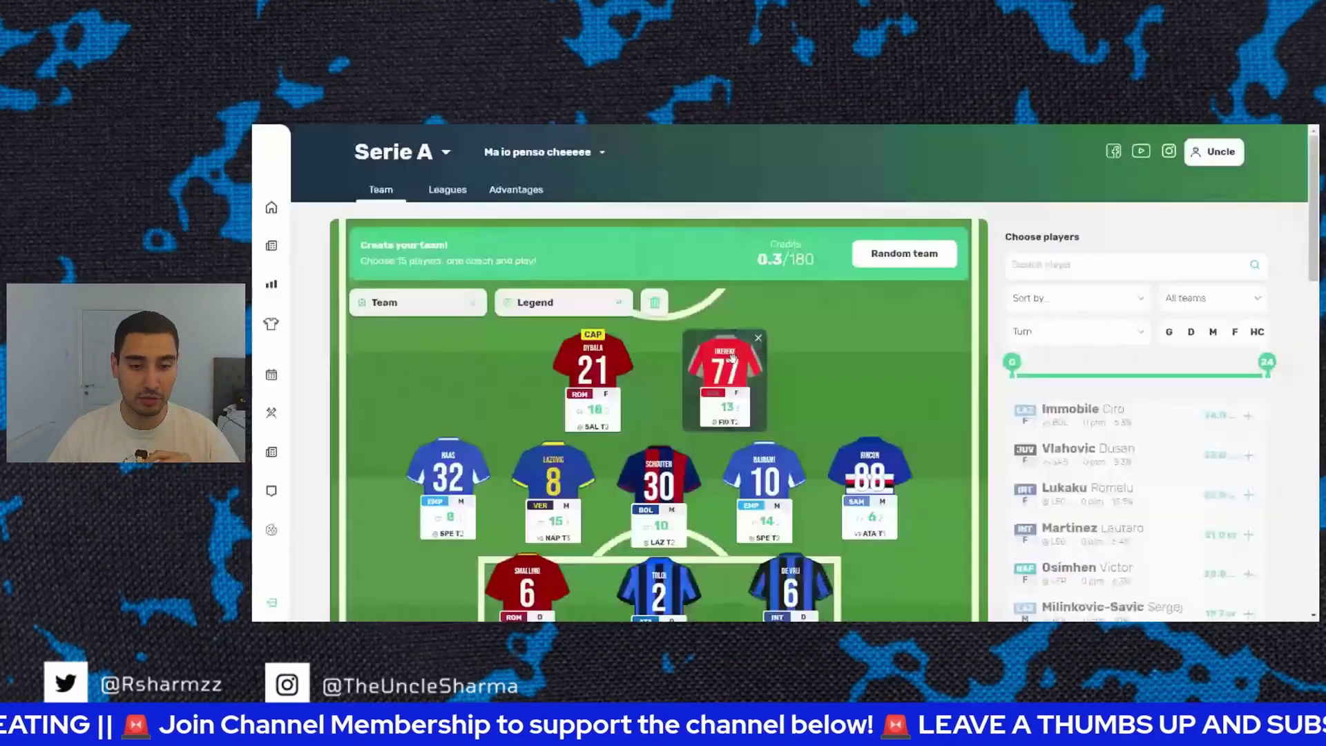
pyautogui.scroll(-1, 697, 307)
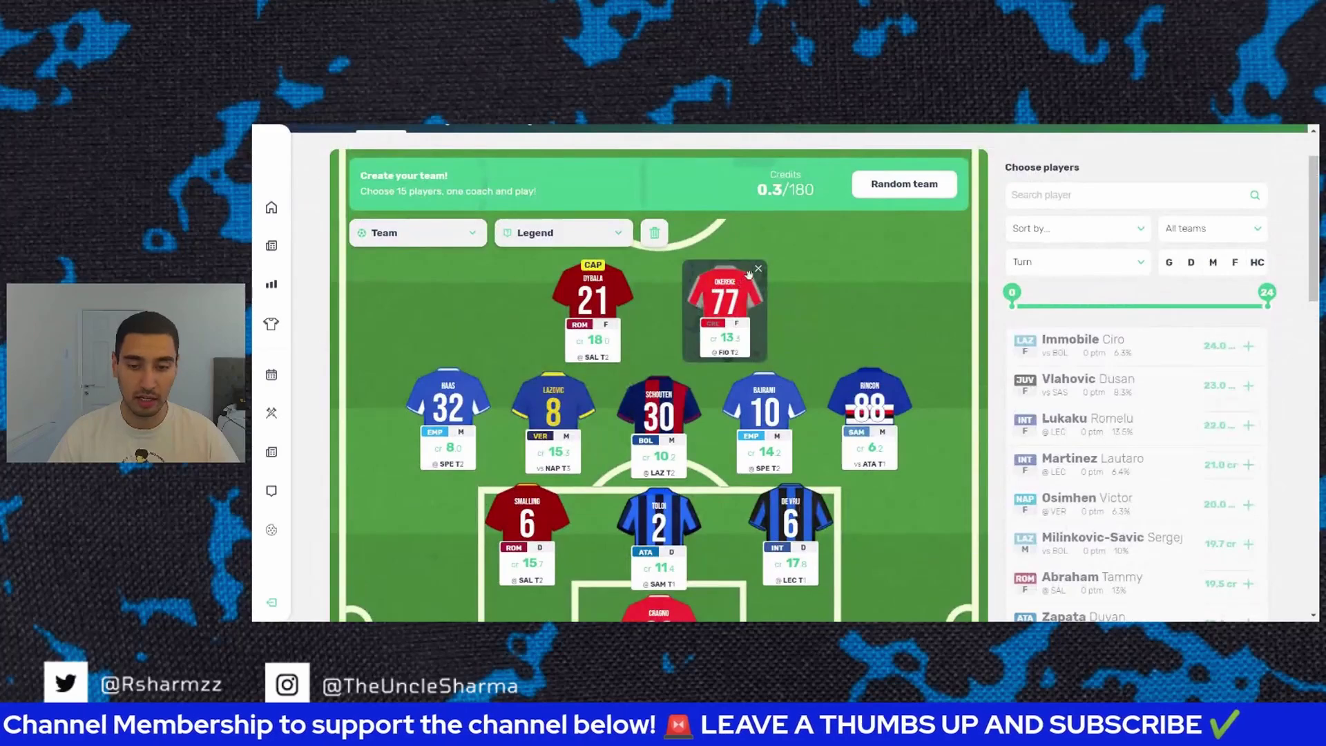
pyautogui.click(759, 269)
pyautogui.scroll(-1, 826, 324)
pyautogui.scroll(-3, 826, 324)
pyautogui.scroll(3, 822, 338)
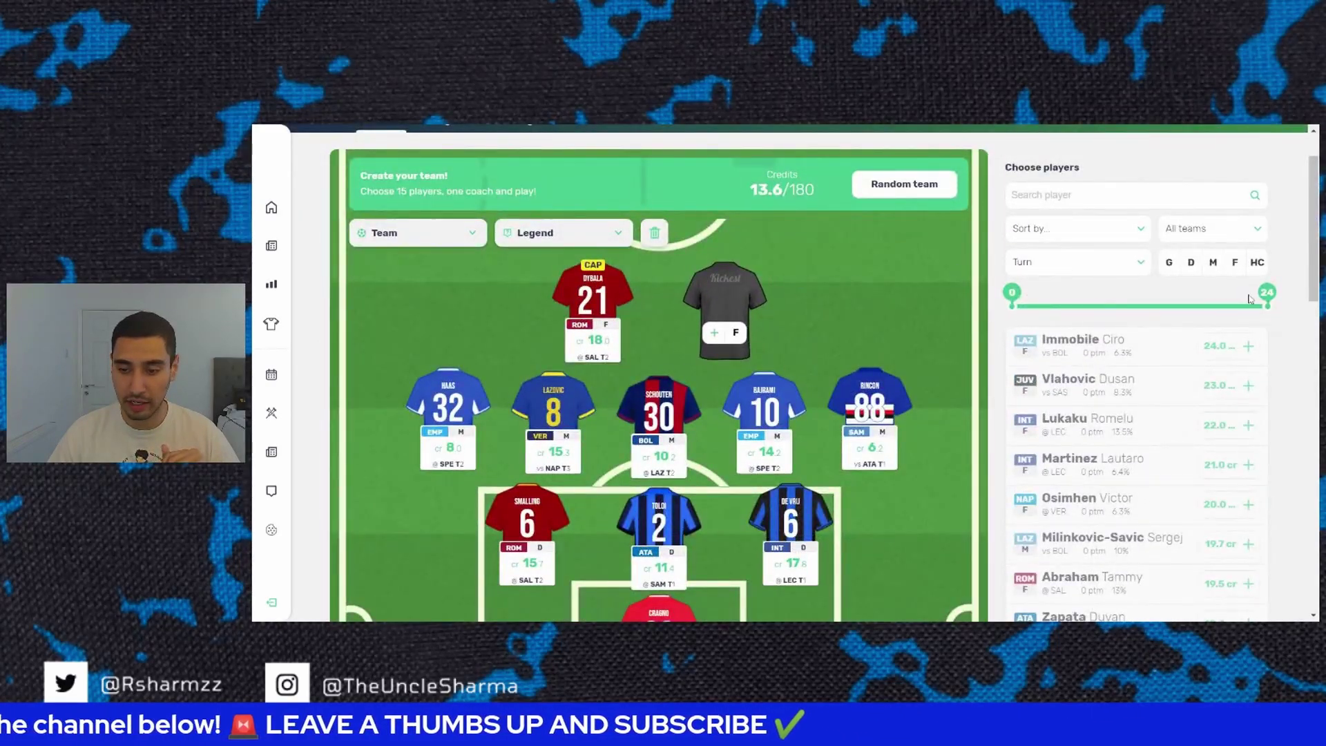
# Step: Limit the player list to a maximum of 10 credits and add Lecce forward Colombo to the empty forward slot
pyautogui.moveTo(1270, 312); pyautogui.dragTo(1121, 329)
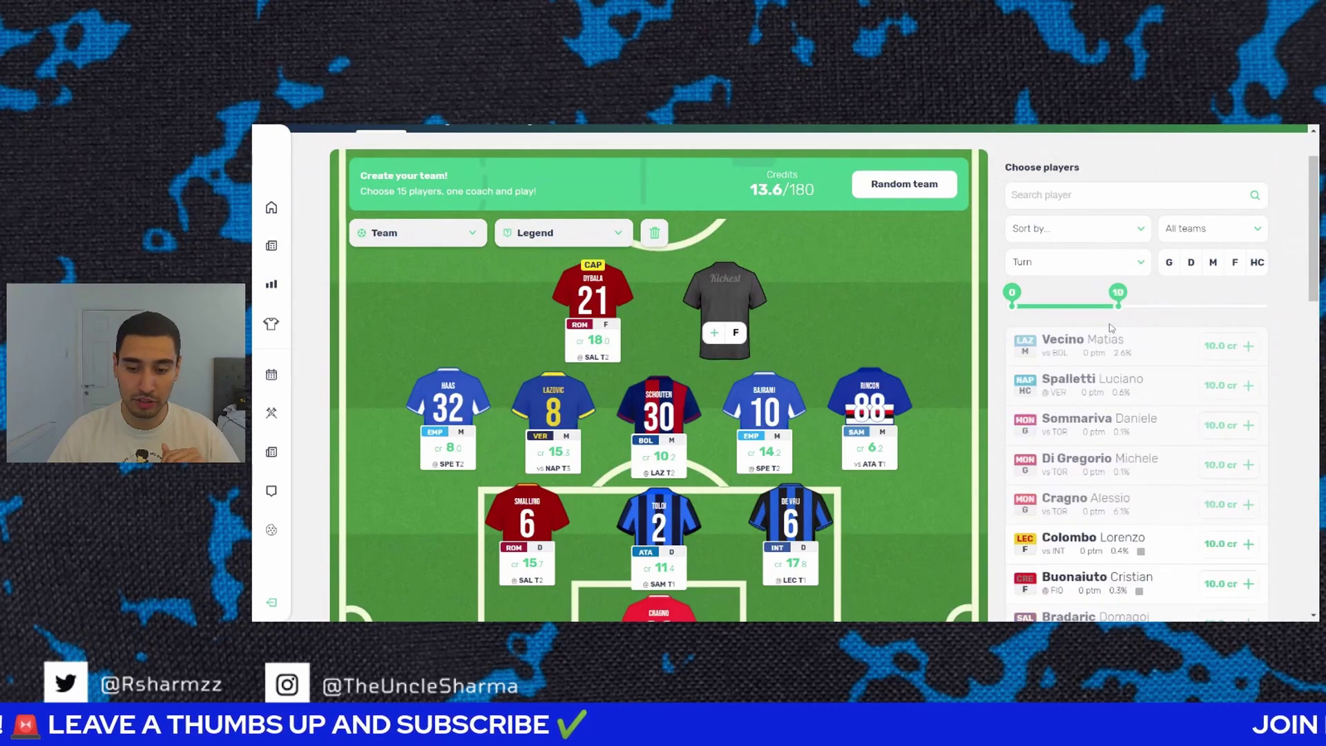
pyautogui.scroll(-1, 1230, 474)
pyautogui.click(1229, 474)
pyautogui.scroll(1, 815, 363)
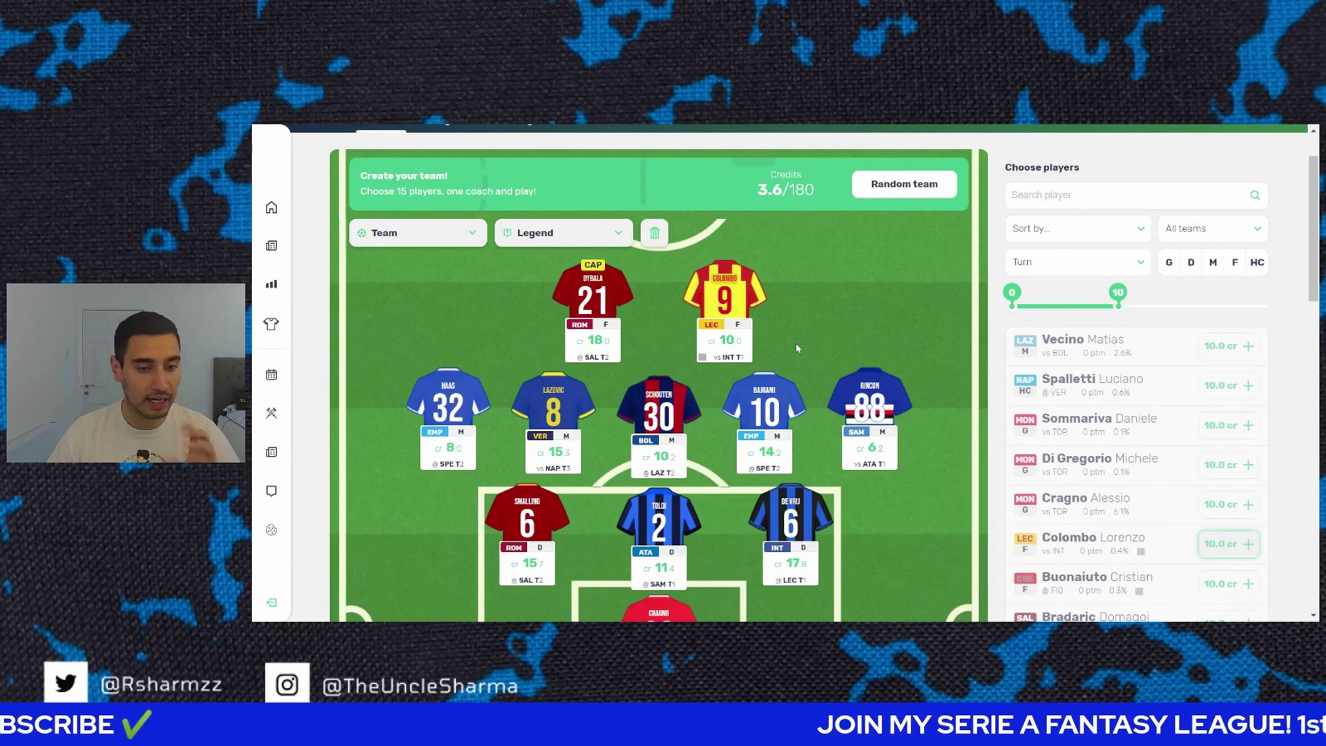
pyautogui.moveTo(758, 280)
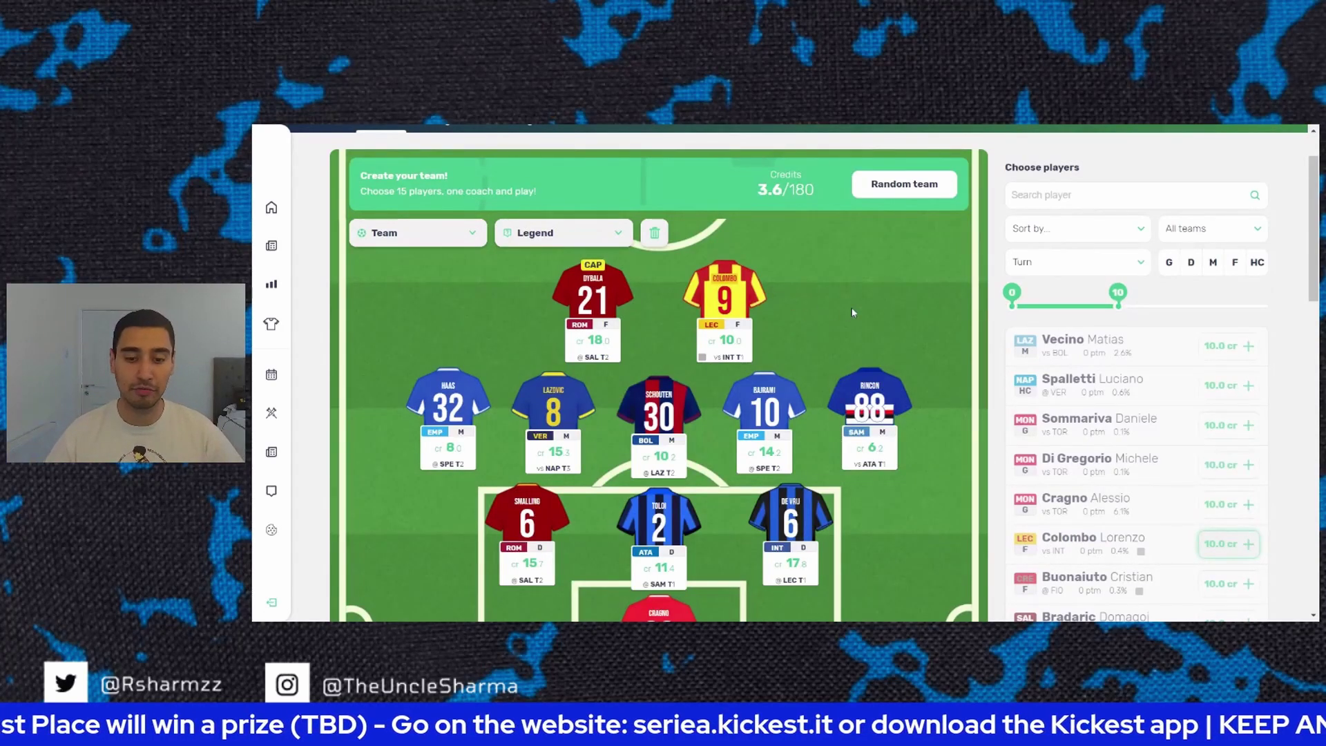
# Step: Review the lineup and bench, and examine the Matchday 1 fixtures grouped by Turn 1, Turn 2 and Turn 3
pyautogui.scroll(-1, 870, 291)
pyautogui.scroll(1, 919, 279)
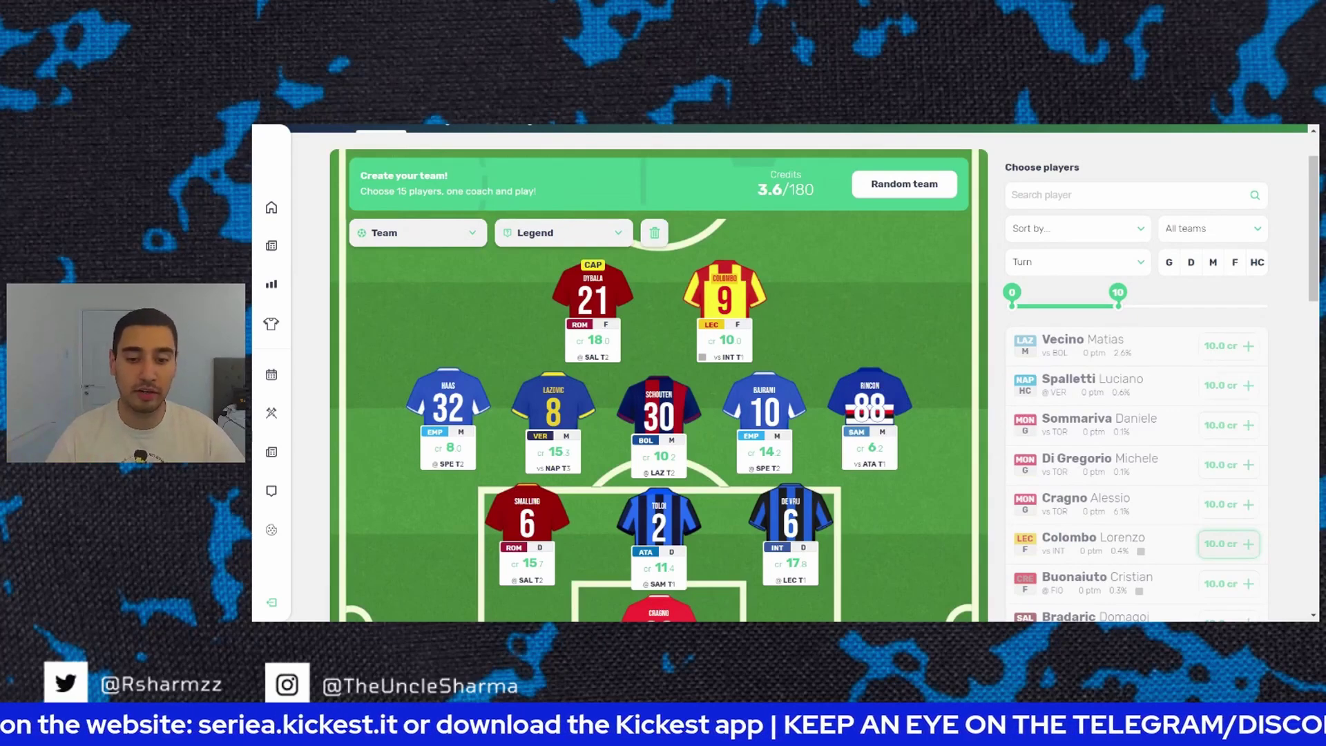
pyautogui.scroll(-1, 832, 268)
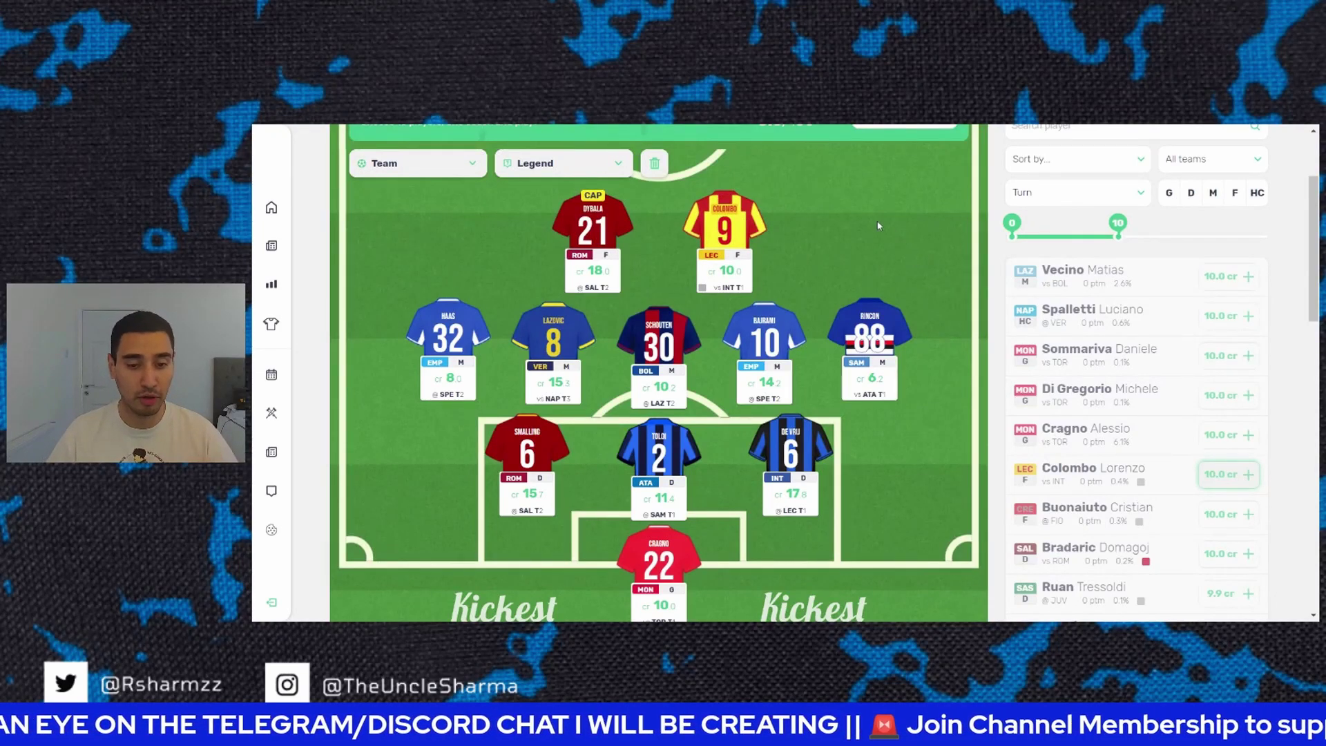
pyautogui.scroll(-2, 879, 226)
pyautogui.scroll(2, 888, 238)
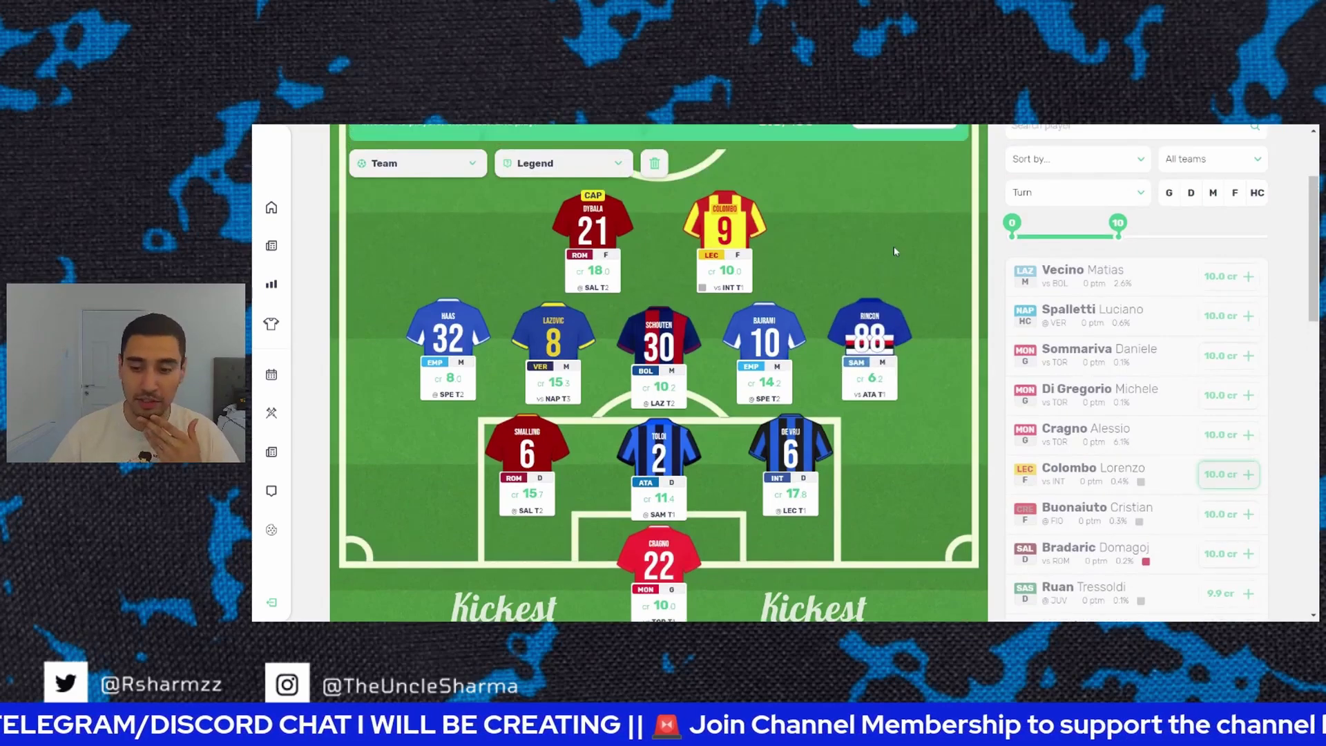
pyautogui.scroll(-3, 894, 246)
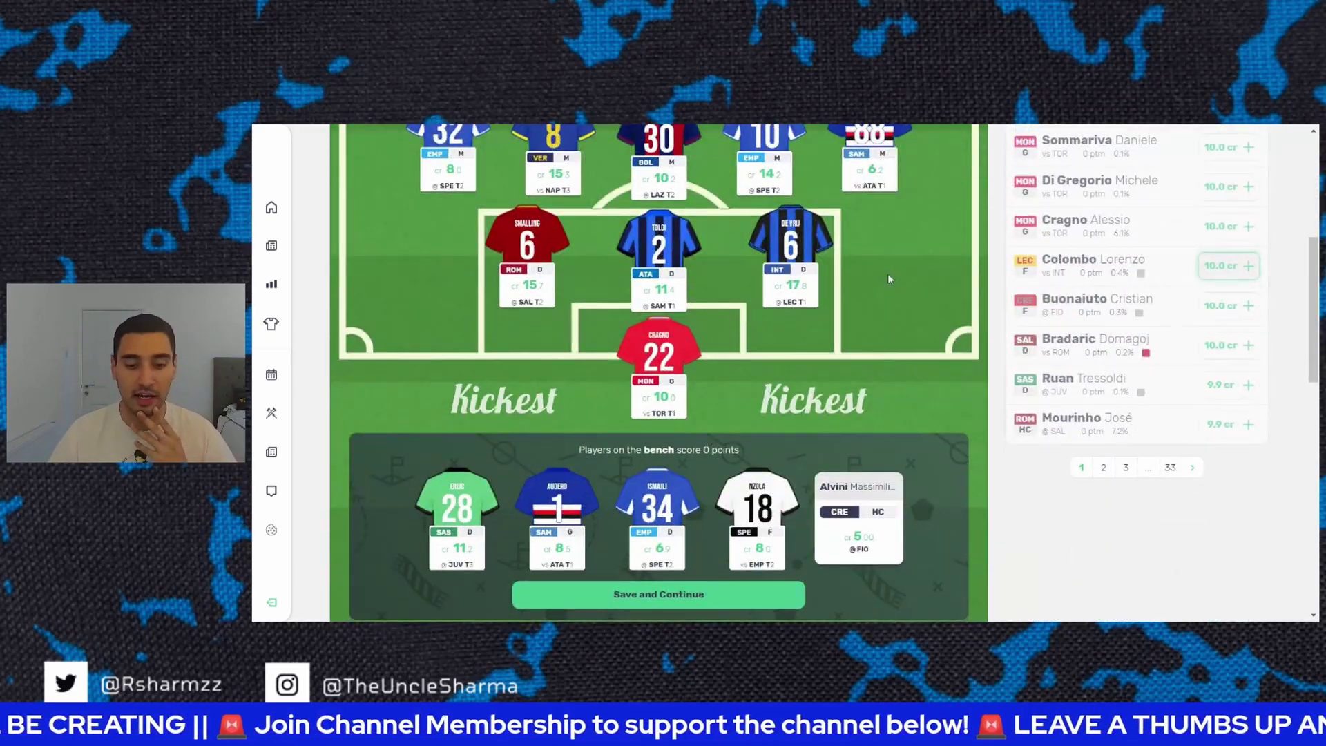
pyautogui.scroll(-3, 899, 239)
pyautogui.scroll(3, 888, 302)
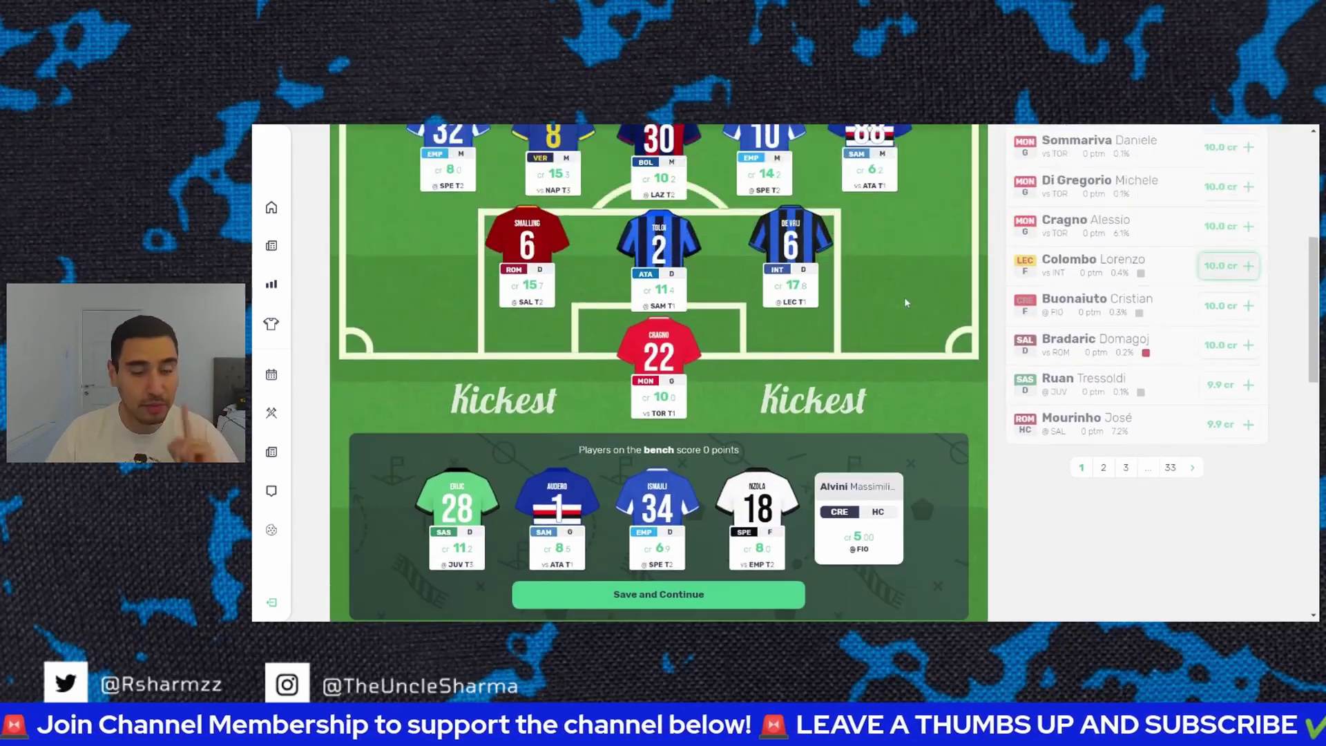
pyautogui.scroll(-10, 888, 320)
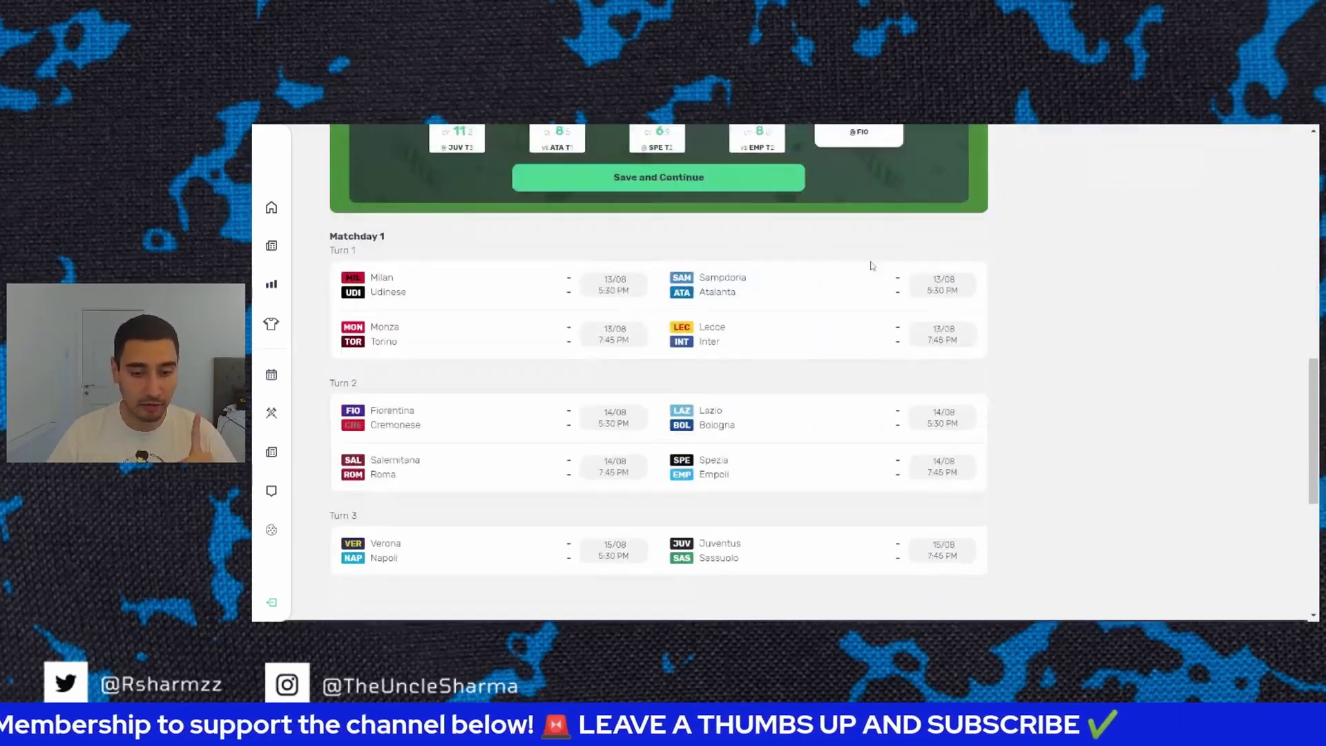
pyautogui.scroll(3, 877, 293)
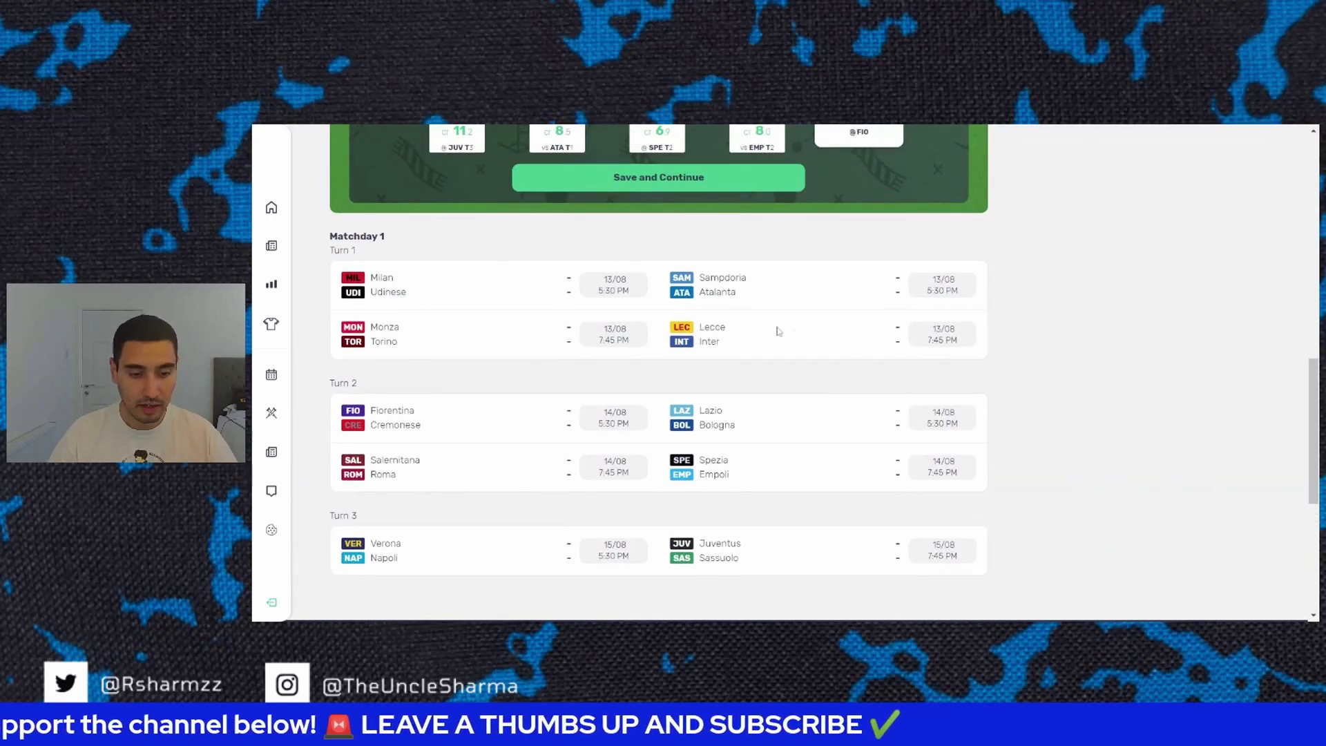
# Step: Examine the Matchday 1 fixtures through Turn 3 and compare them with the turn labels on the starting and bench players' cards
pyautogui.scroll(-3, 793, 338)
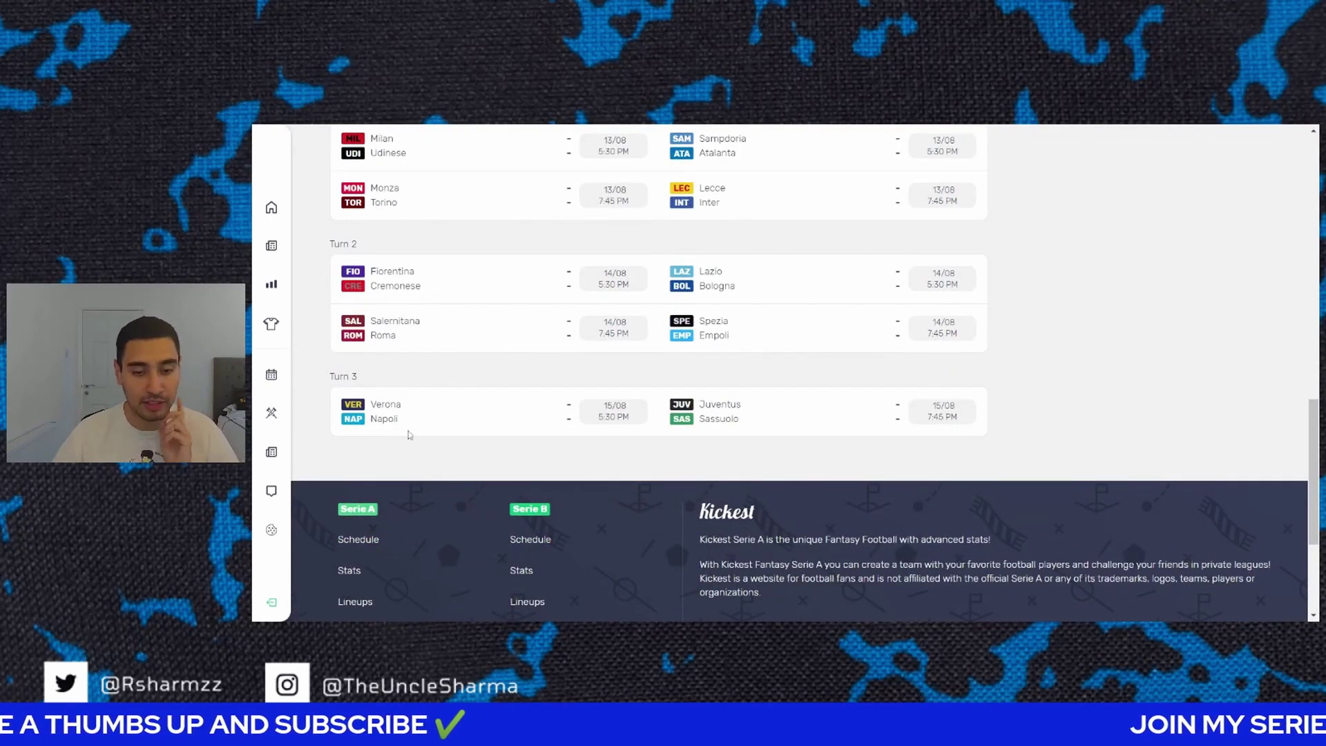
pyautogui.scroll(3, 745, 434)
pyautogui.scroll(2, 745, 433)
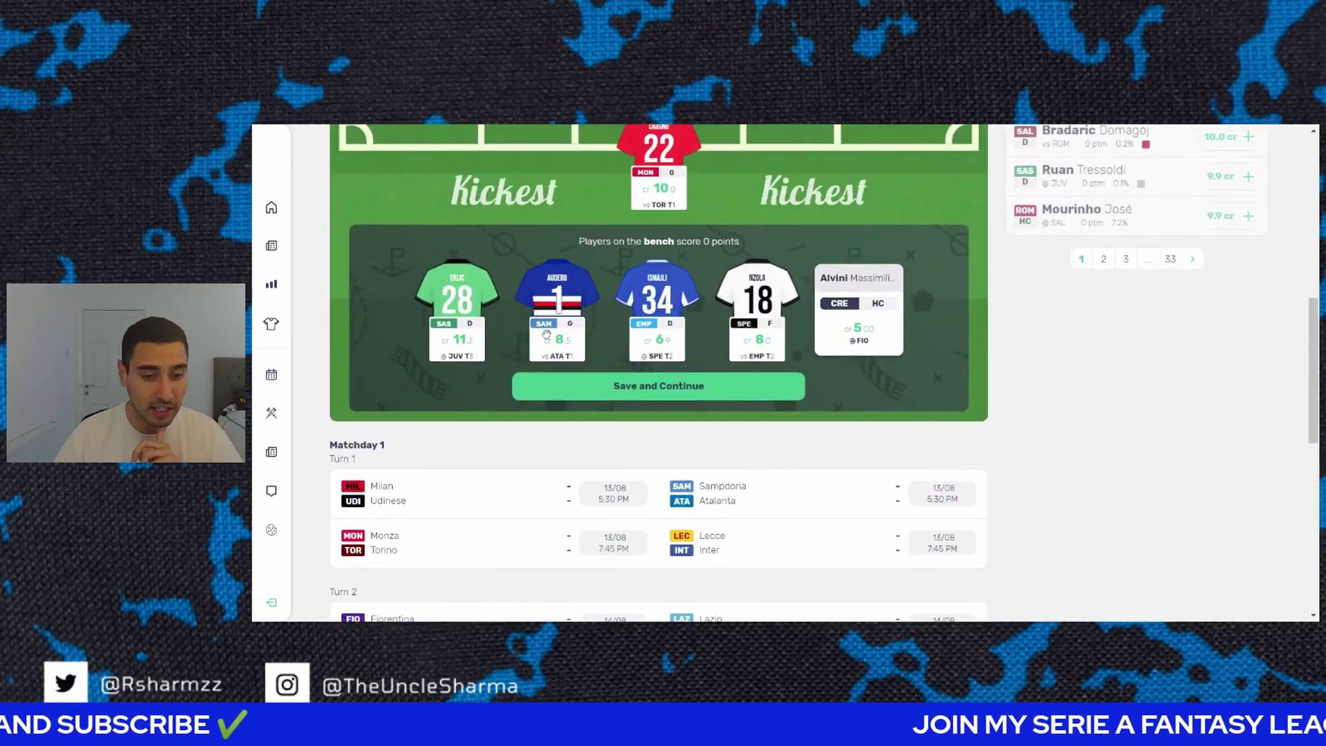
pyautogui.scroll(2, 760, 342)
pyautogui.scroll(4, 760, 342)
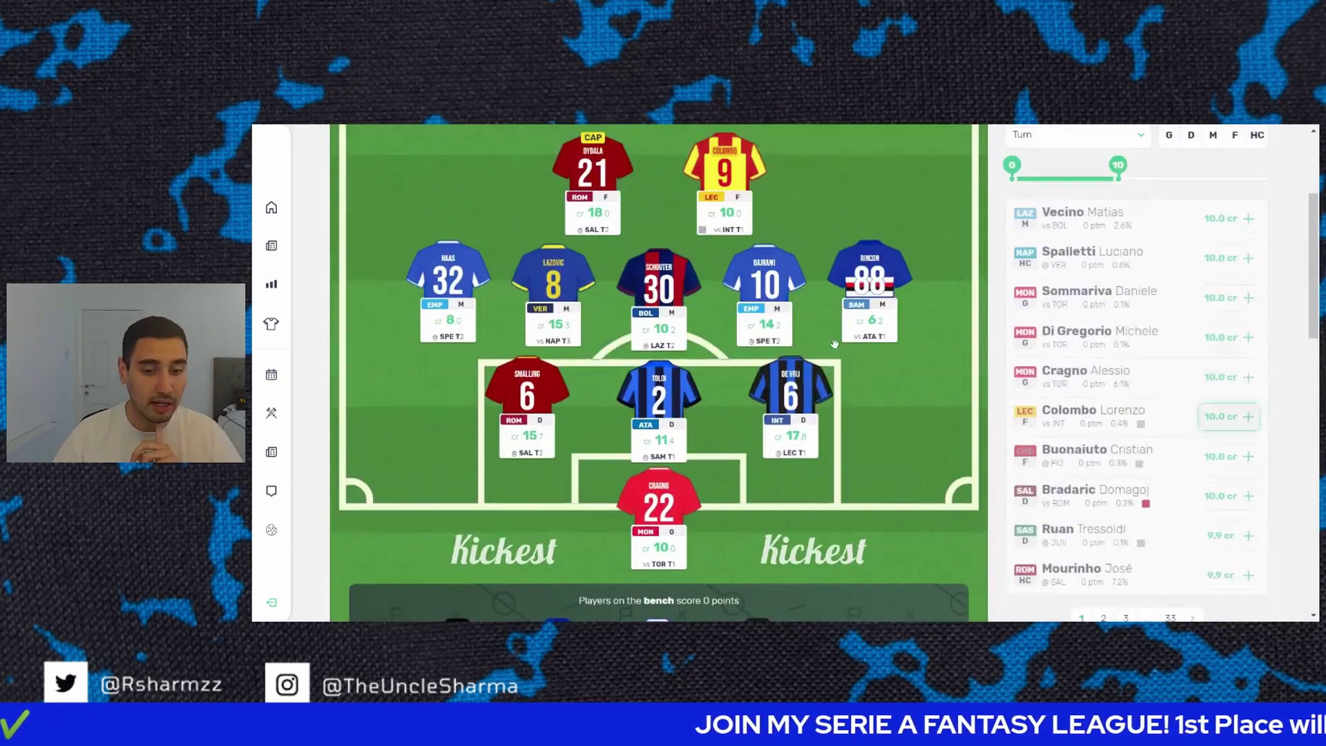
pyautogui.scroll(-9, 785, 373)
pyautogui.scroll(9, 778, 352)
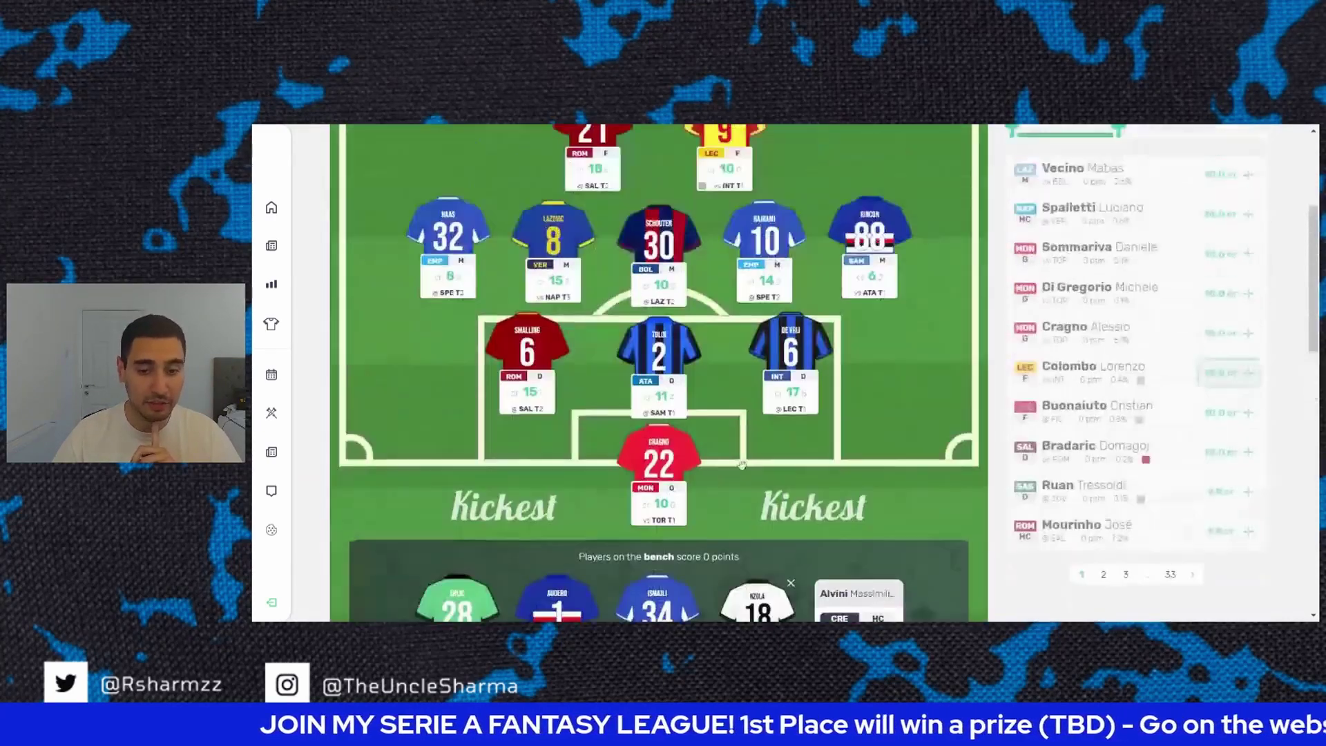
pyautogui.scroll(1, 730, 283)
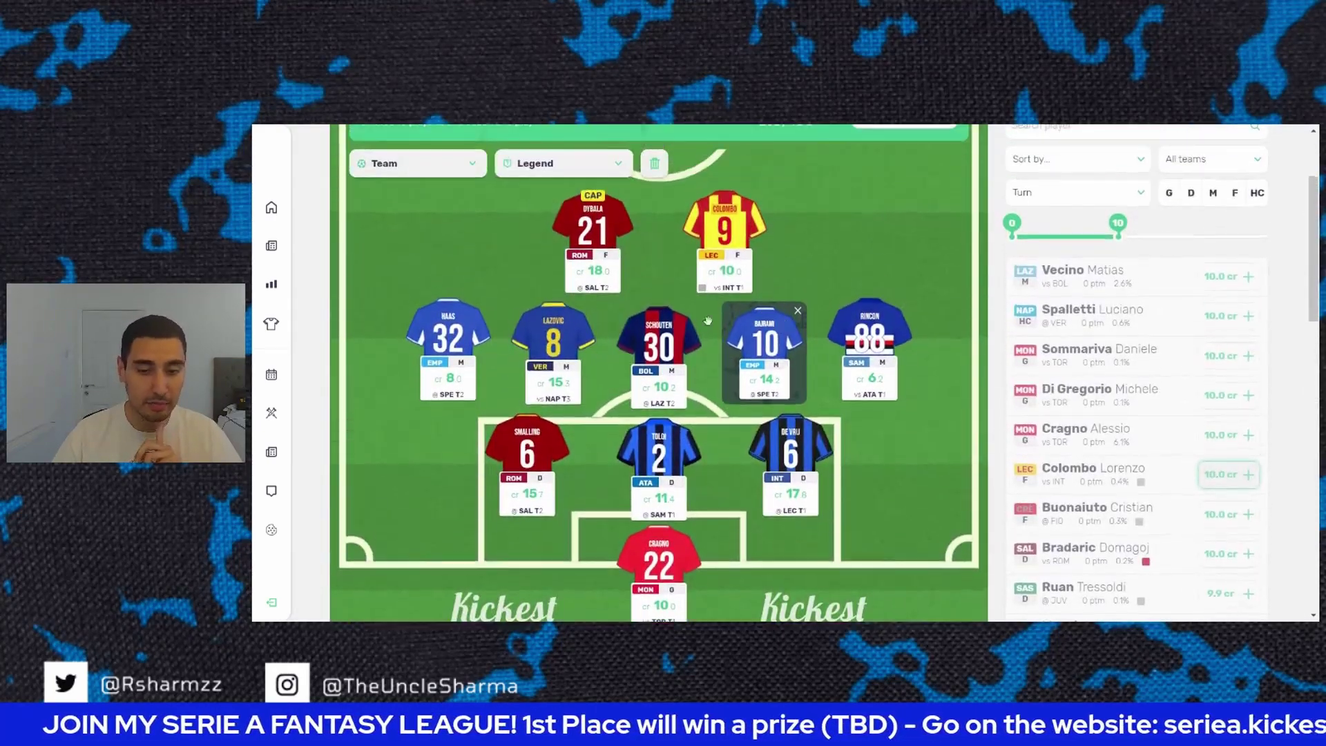
# Step: Compare the bench players with the starting lineup by turn, and check the Matchday 1 schedule for possible substitutions between turns
pyautogui.scroll(-4, 801, 311)
pyautogui.scroll(3, 784, 355)
pyautogui.scroll(-3, 784, 355)
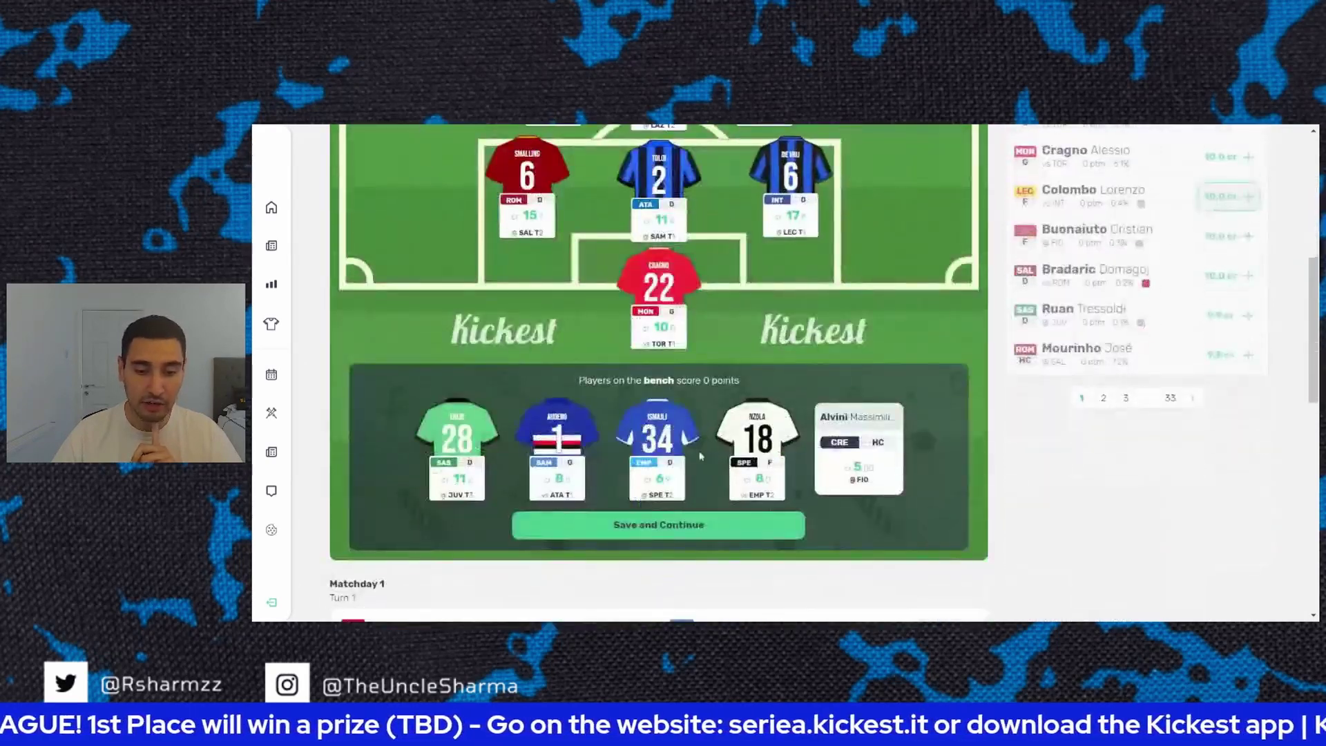
pyautogui.scroll(-1, 686, 445)
pyautogui.scroll(1, 686, 446)
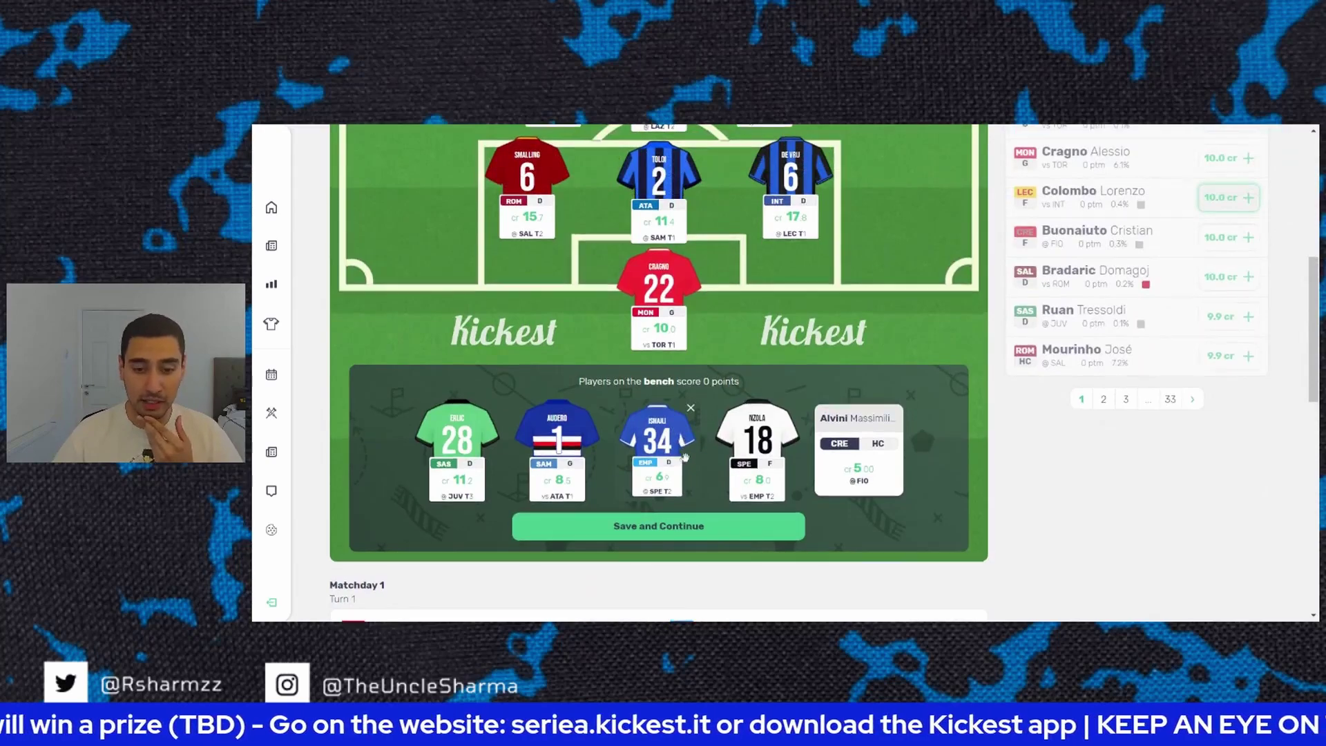
pyautogui.scroll(4, 686, 445)
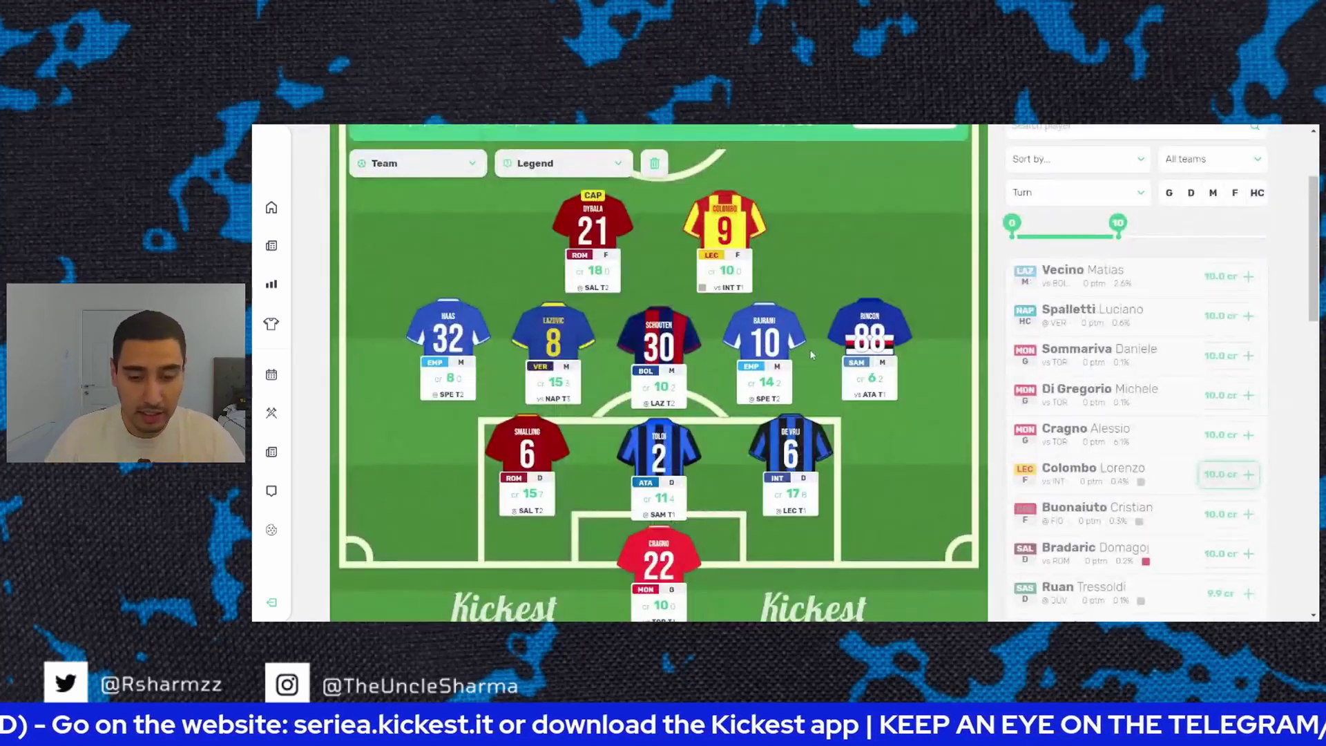
pyautogui.scroll(-2, 751, 259)
pyautogui.scroll(-7, 751, 259)
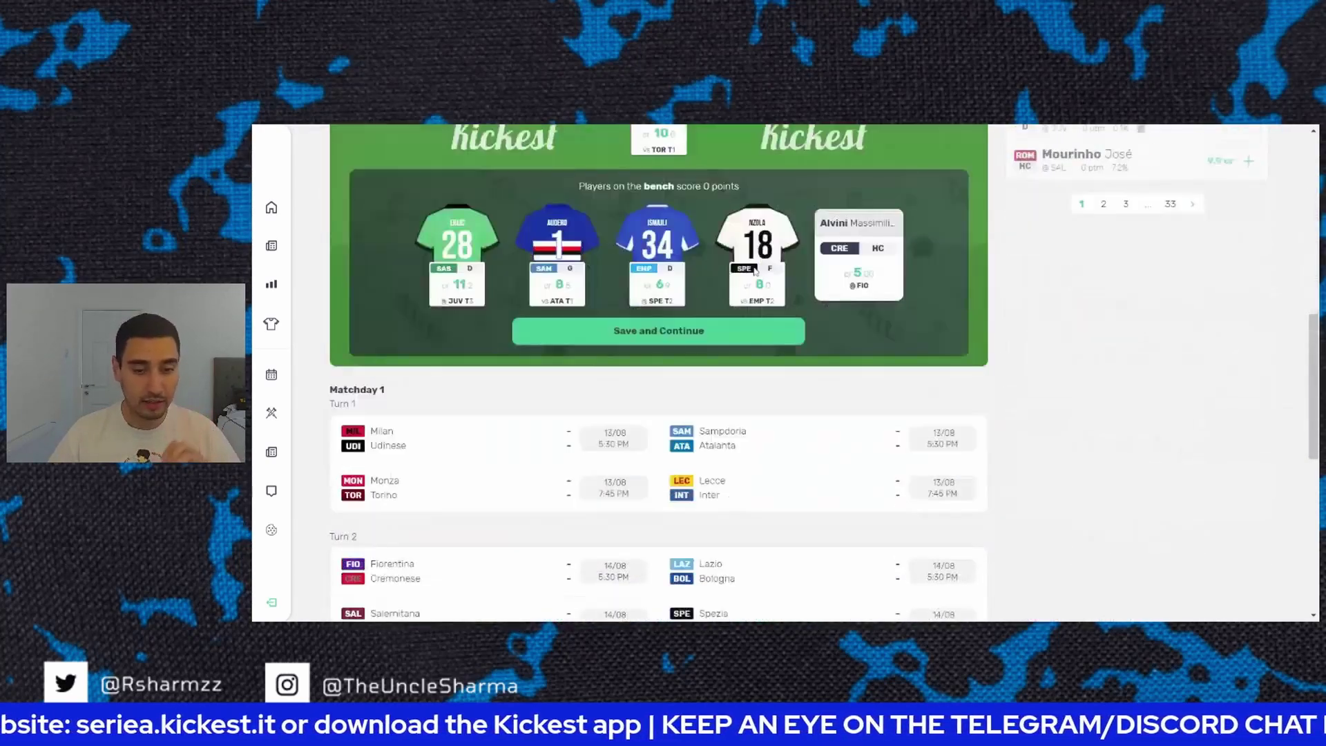
pyautogui.scroll(8, 733, 327)
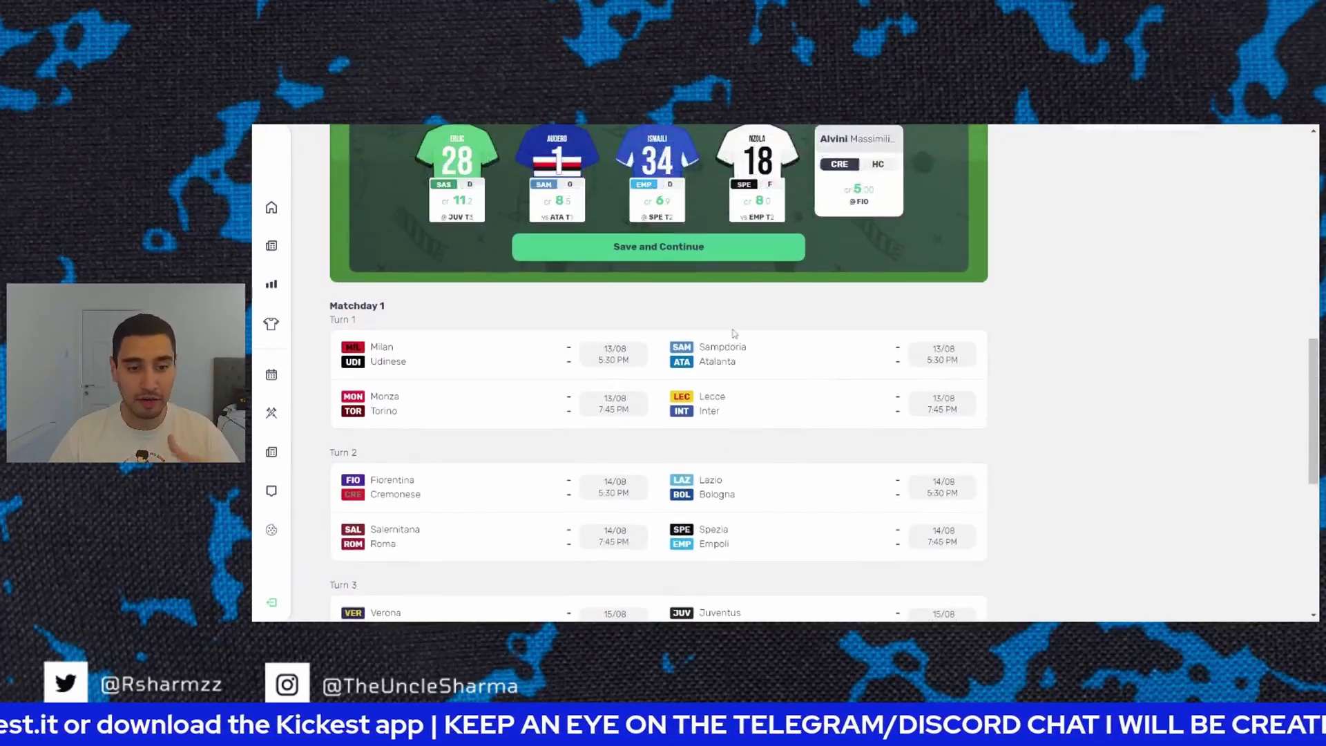
pyautogui.scroll(1, 651, 282)
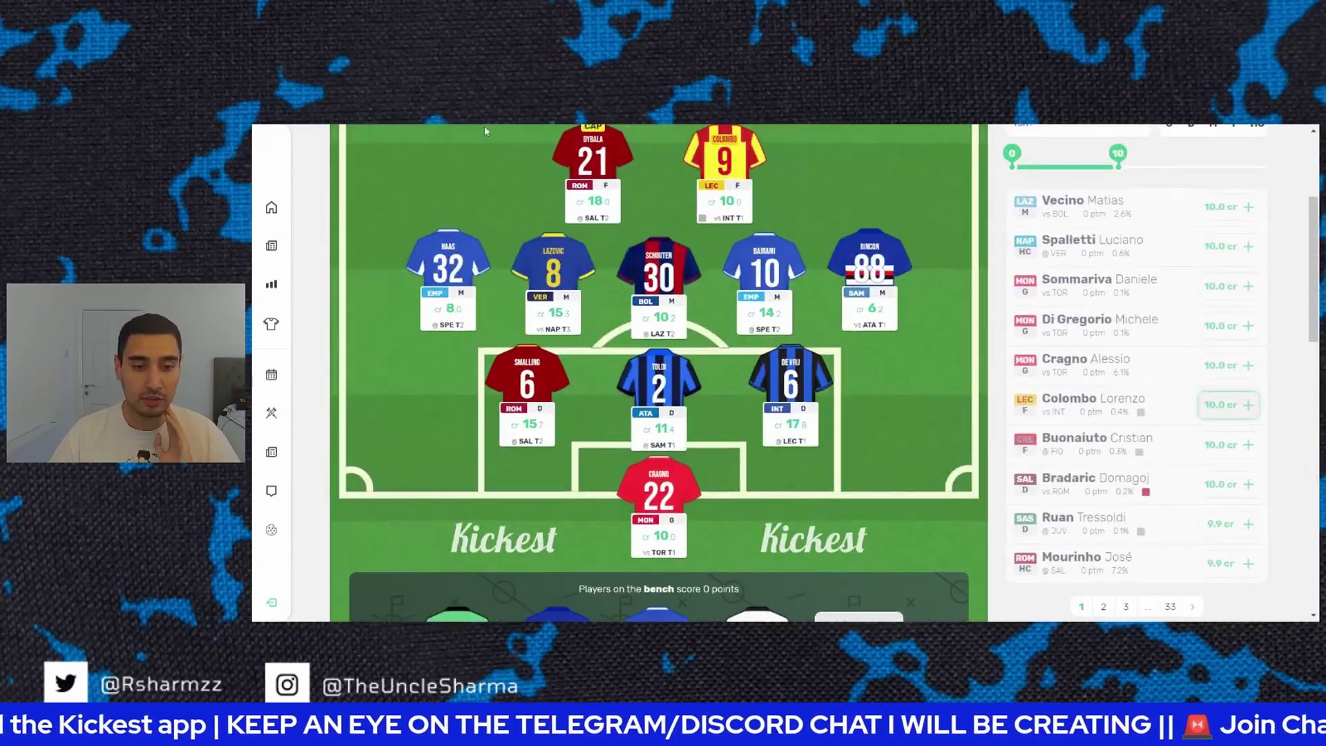